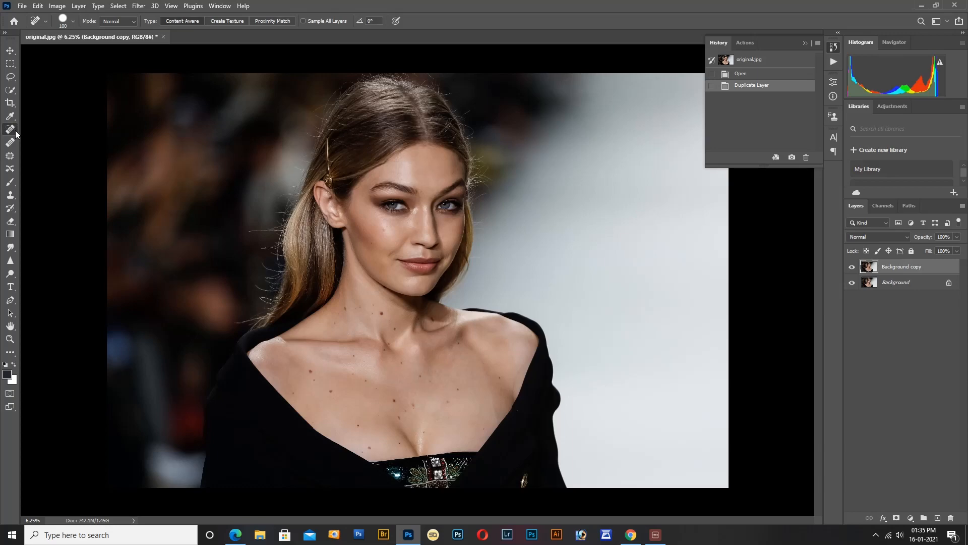
Step: Heal the blemishes on both cheeks with the Spot Healing Brush at a size of 175 on the Background copy layer
{"action": "scroll", "coordinate": [390, 272], "scroll_direction": "up", "scroll_amount": 1}
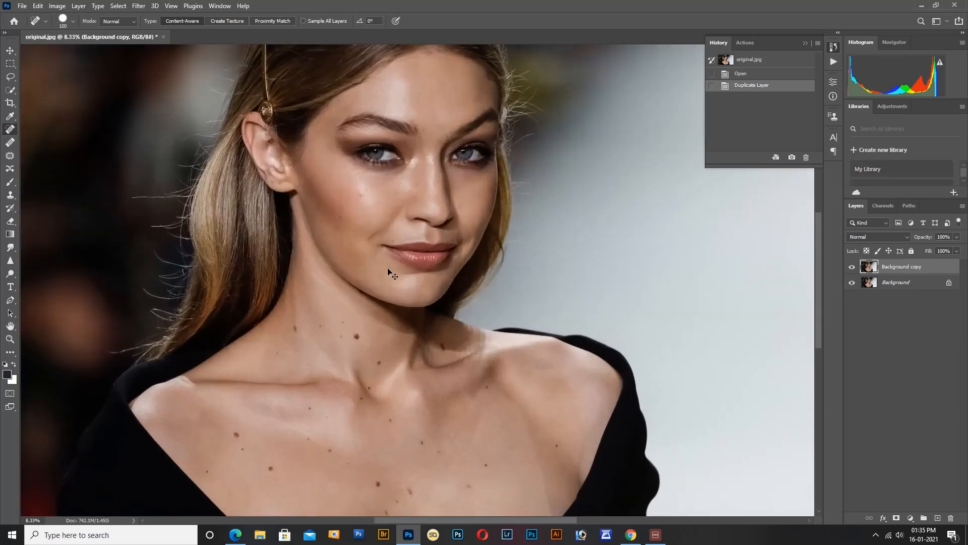
{"action": "scroll", "coordinate": [387, 269], "scroll_direction": "up", "scroll_amount": 2}
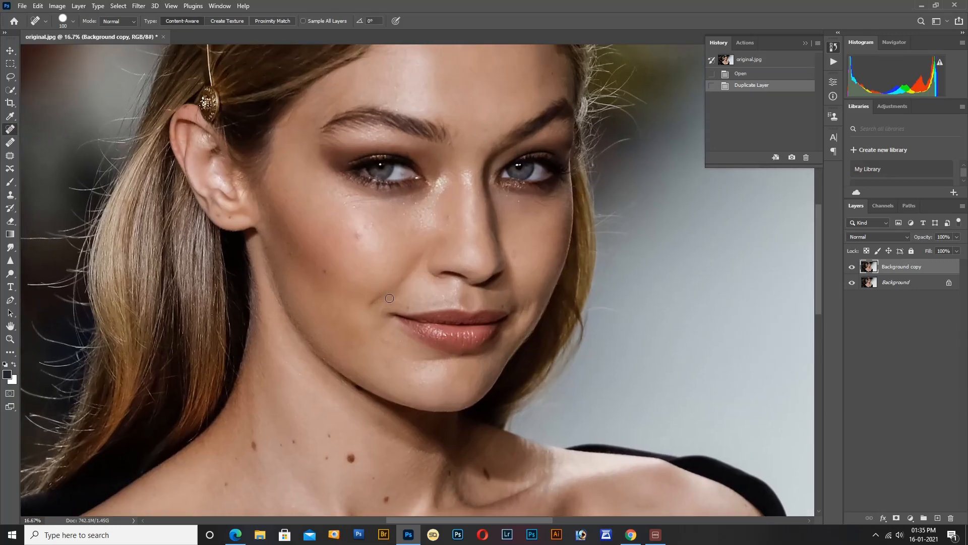
{"action": "key", "text": "bracketright"}
{"action": "left_click", "coordinate": [361, 231]}
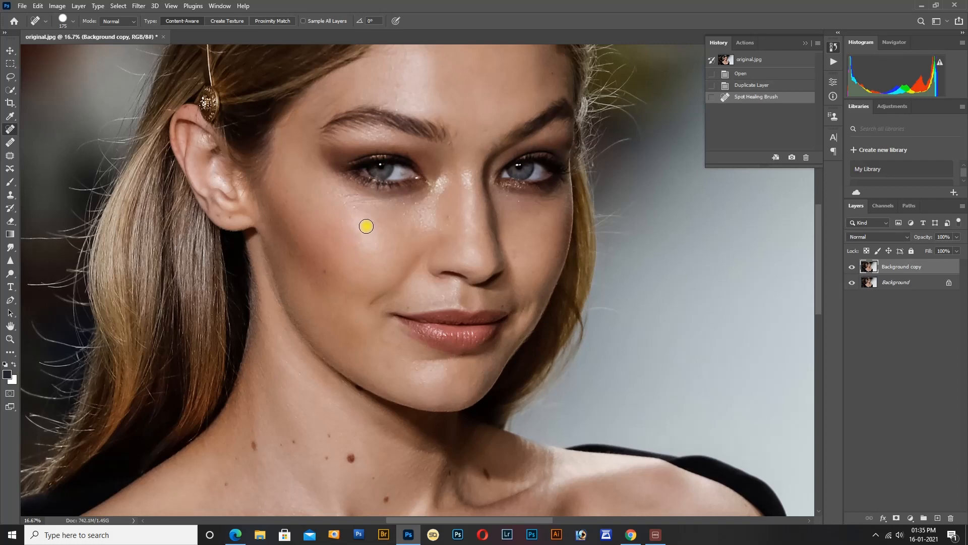
{"action": "left_click", "coordinate": [369, 226]}
{"action": "left_click", "coordinate": [375, 226]}
{"action": "left_click", "coordinate": [519, 262]}
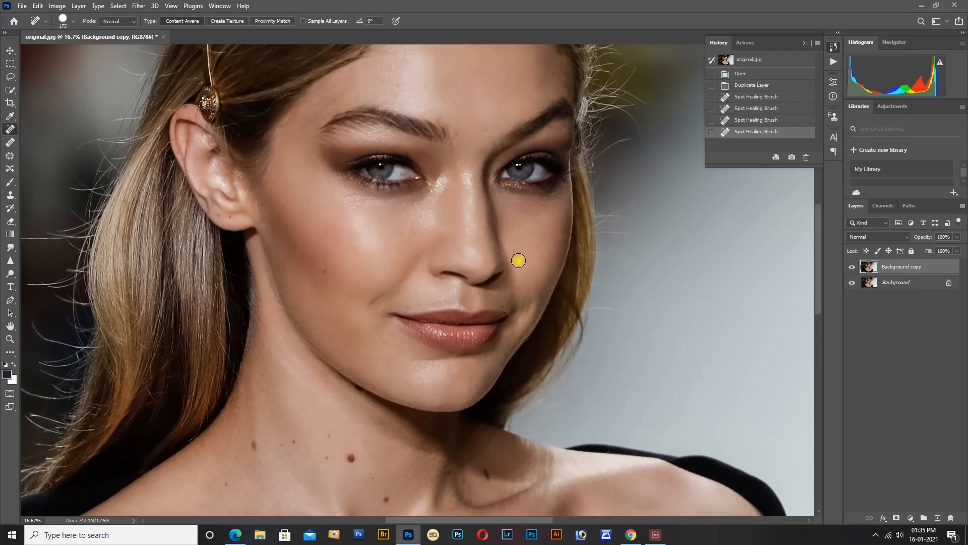
{"action": "left_click", "coordinate": [527, 281]}
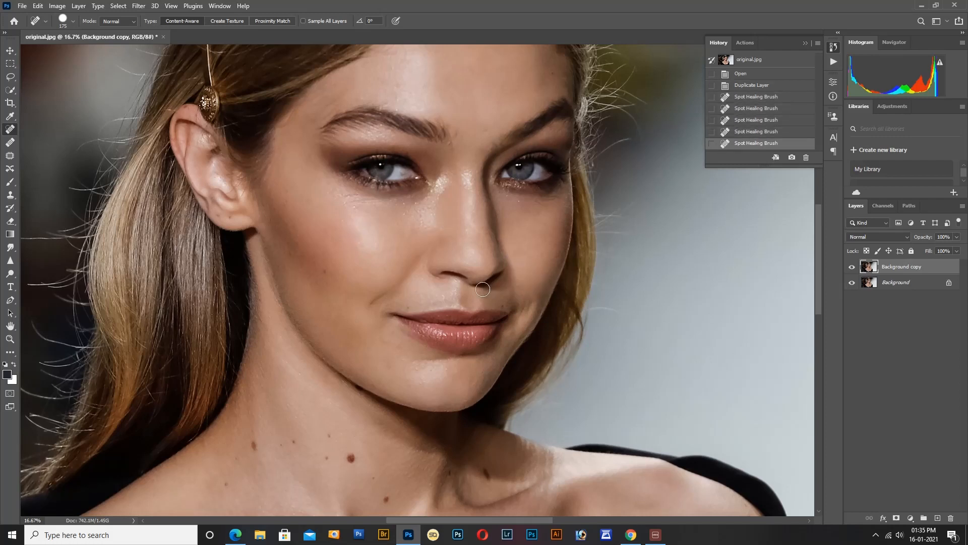
Step: Reduce the Spot Healing Brush to 150 and heal the small spots on the lower cheek and around the mouth
{"action": "key", "text": "ctrl+plus"}
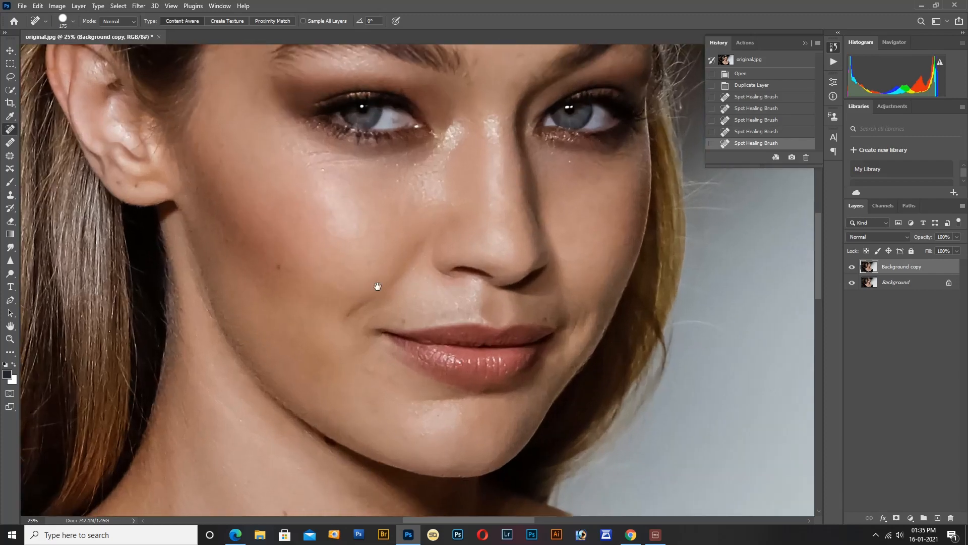
{"action": "left_click_drag", "start_coordinate": [368, 291], "coordinate": [422, 274]}
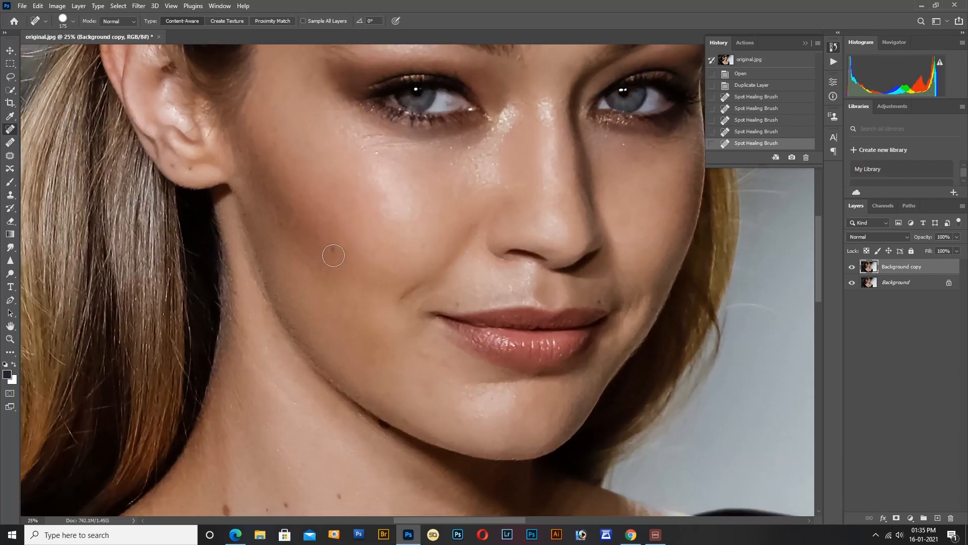
{"action": "left_click", "coordinate": [416, 358]}
{"action": "key", "text": "bracketleft"}
{"action": "left_click", "coordinate": [451, 310]}
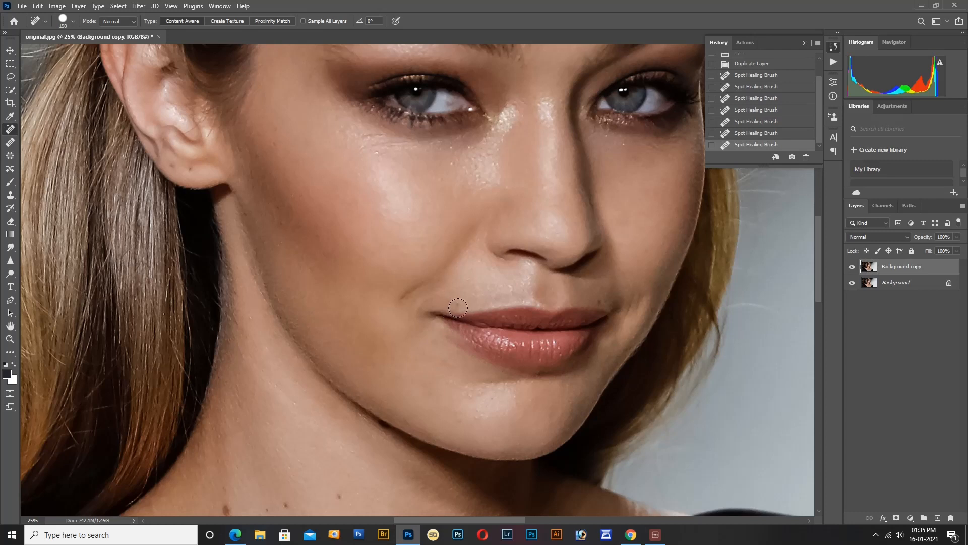
{"action": "left_click", "coordinate": [633, 313]}
Step: Heal the moles on the left side of the neck with the Spot Healing Brush at size 100
{"action": "left_click_drag", "start_coordinate": [410, 404], "coordinate": [534, 264]}
{"action": "left_click", "coordinate": [457, 353]}
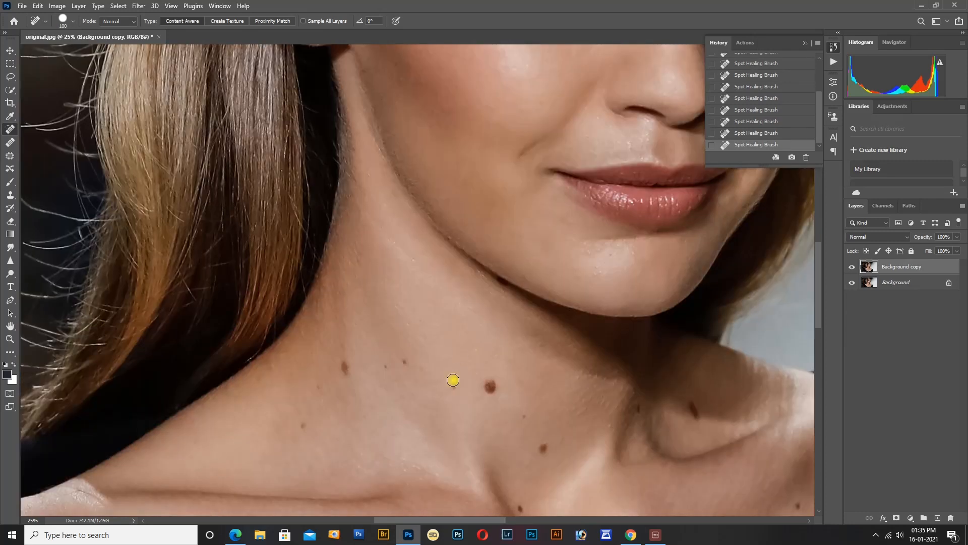
{"action": "left_click", "coordinate": [454, 385]}
{"action": "left_click", "coordinate": [404, 361]}
{"action": "left_click", "coordinate": [386, 365]}
{"action": "left_click", "coordinate": [344, 364]}
{"action": "left_click", "coordinate": [304, 425]}
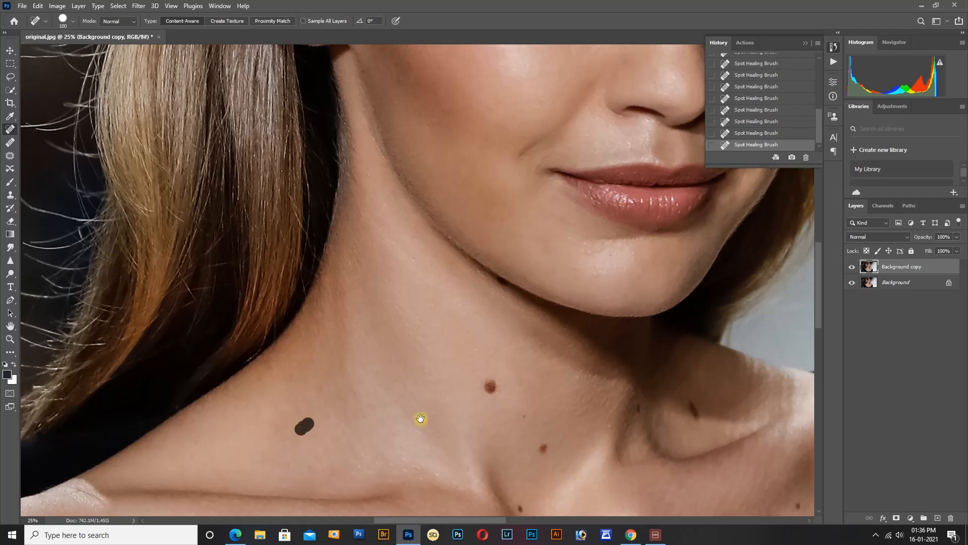
Step: Remove the large mole and the smaller spots on the front of the throat with the Spot Healing Brush
{"action": "left_click_drag", "start_coordinate": [422, 417], "coordinate": [363, 324]}
{"action": "left_click", "coordinate": [429, 300]}
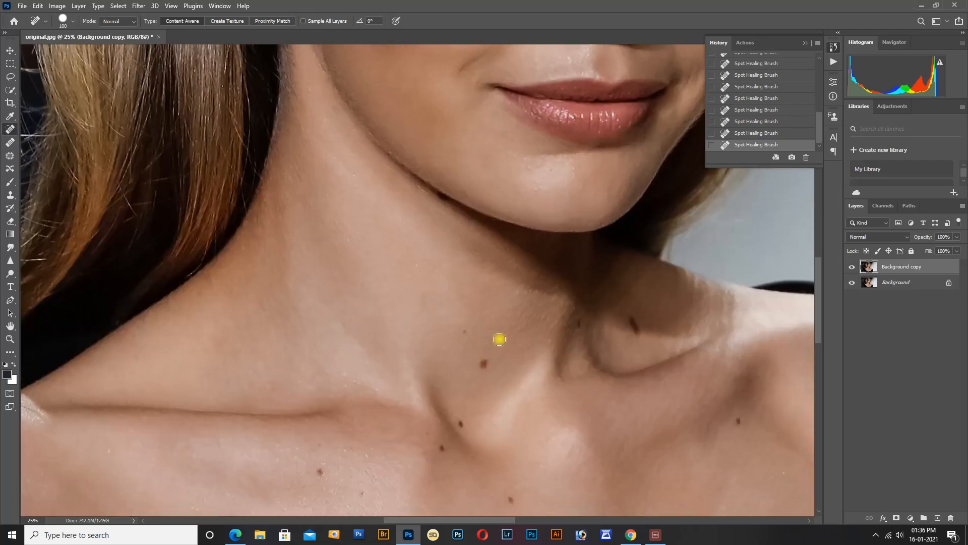
{"action": "left_click", "coordinate": [483, 363]}
{"action": "left_click", "coordinate": [468, 331]}
{"action": "left_click", "coordinate": [469, 332]}
Step: Heal the moles at the base of the throat and just below the left collarbone
{"action": "left_click_drag", "start_coordinate": [483, 417], "coordinate": [460, 327]}
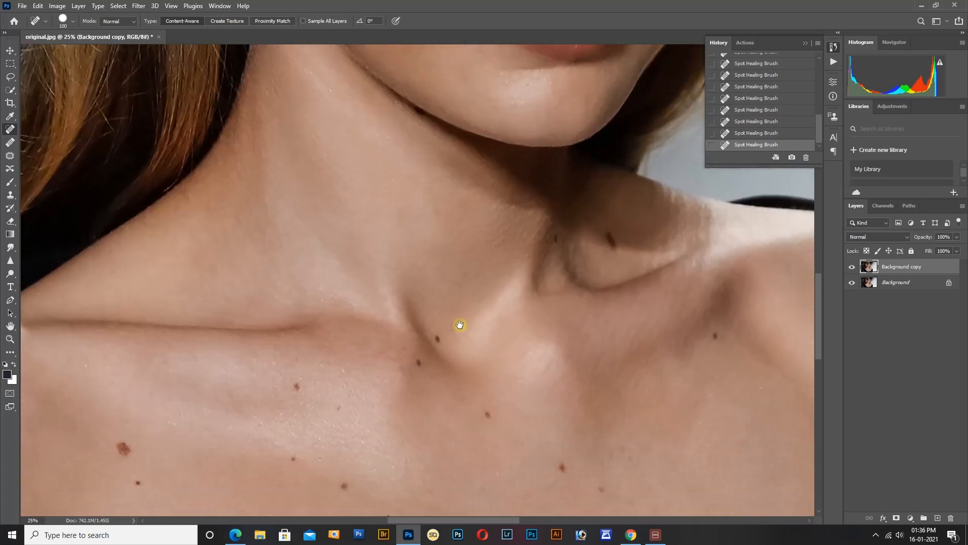
{"action": "left_click", "coordinate": [438, 335]}
{"action": "left_click", "coordinate": [417, 359]}
{"action": "left_click", "coordinate": [338, 404]}
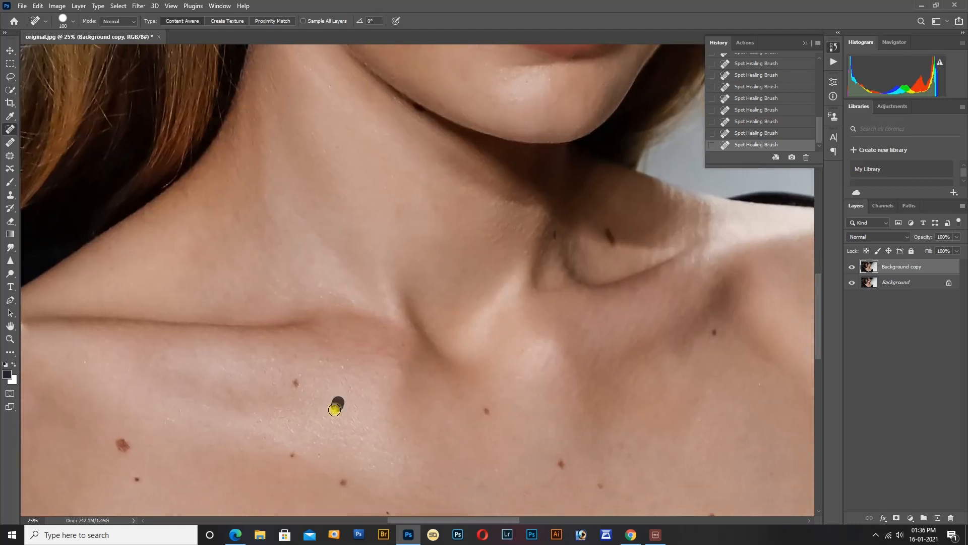
{"action": "left_click", "coordinate": [295, 382]}
Step: Heal the cluster of moles across the upper chest on the left side of the photo
{"action": "left_click_drag", "start_coordinate": [329, 375], "coordinate": [397, 281]}
{"action": "left_click", "coordinate": [360, 361]}
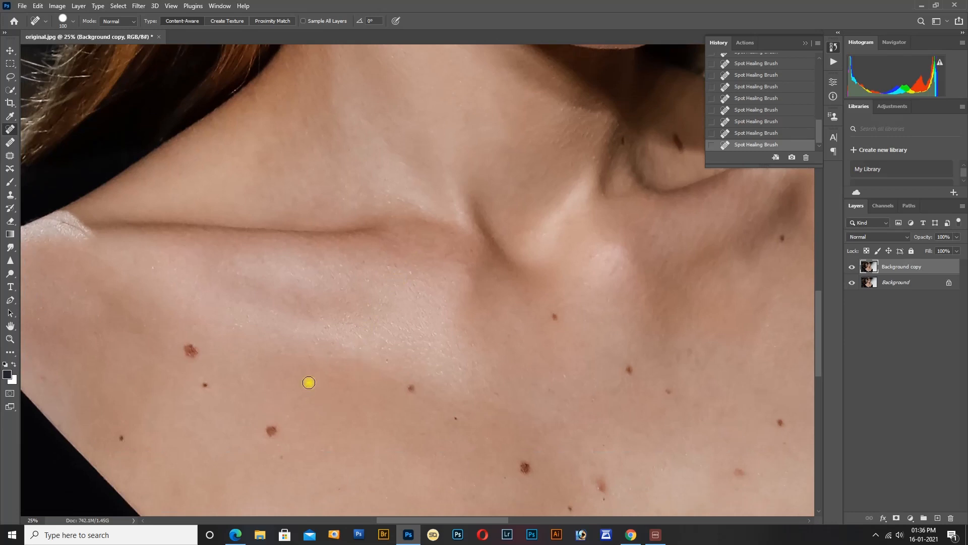
{"action": "left_click_drag", "start_coordinate": [270, 415], "coordinate": [278, 429]}
{"action": "left_click", "coordinate": [281, 454]}
{"action": "left_click", "coordinate": [204, 384]}
{"action": "left_click_drag", "start_coordinate": [194, 348], "coordinate": [197, 352]}
{"action": "left_click", "coordinate": [122, 437]}
{"action": "left_click_drag", "start_coordinate": [385, 387], "coordinate": [415, 387]}
{"action": "left_click_drag", "start_coordinate": [453, 418], "coordinate": [462, 422]}
Step: Heal the moles in the middle of the upper chest, including the large dark one
{"action": "left_click_drag", "start_coordinate": [557, 397], "coordinate": [343, 392]}
{"action": "left_click_drag", "start_coordinate": [339, 309], "coordinate": [348, 322]}
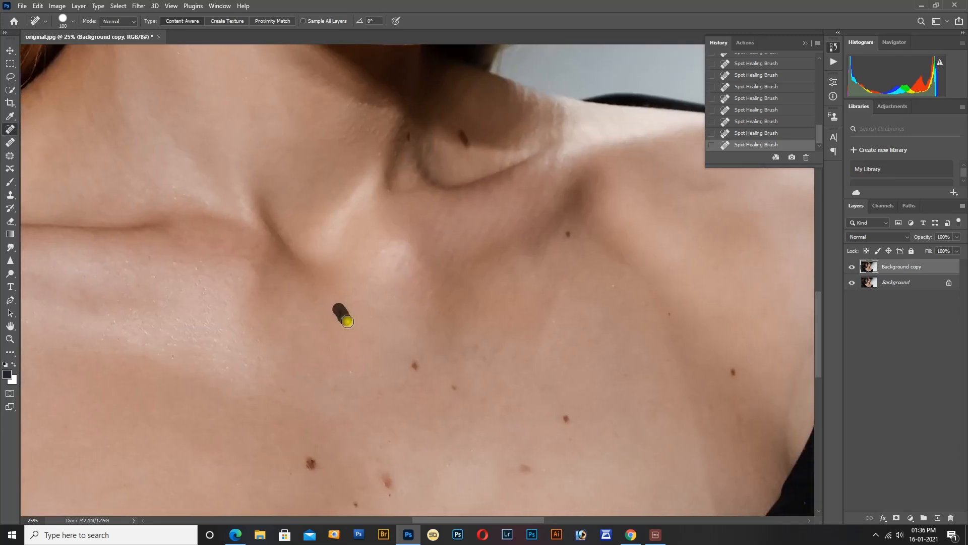
{"action": "left_click_drag", "start_coordinate": [416, 359], "coordinate": [415, 374]}
{"action": "mouse_move", "coordinate": [386, 460]}
{"action": "left_mouse_down"}
{"action": "mouse_move", "coordinate": [388, 490]}
{"action": "mouse_move", "coordinate": [395, 404]}
{"action": "mouse_move", "coordinate": [359, 418]}
{"action": "left_mouse_up"}
{"action": "left_click_drag", "start_coordinate": [322, 371], "coordinate": [309, 382]}
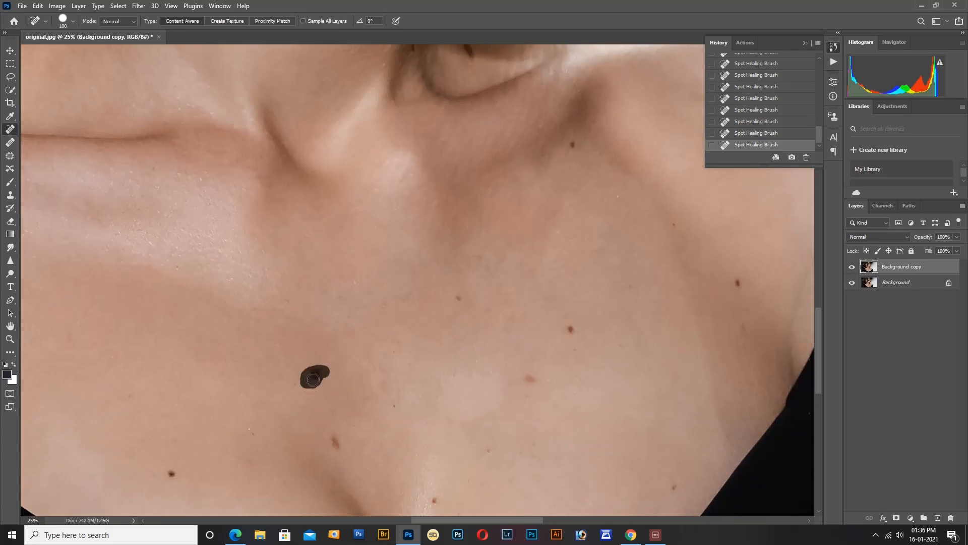
Step: Heal the spots in the centre of the lower chest and the moles near the left edge of the dress
{"action": "left_click_drag", "start_coordinate": [374, 399], "coordinate": [439, 298]}
{"action": "left_click_drag", "start_coordinate": [400, 329], "coordinate": [401, 348]}
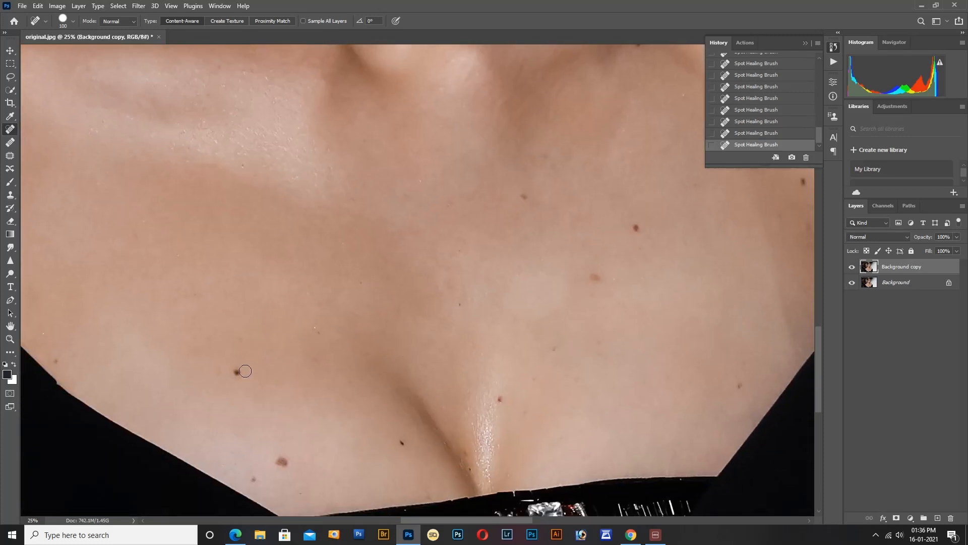
{"action": "left_click_drag", "start_coordinate": [241, 368], "coordinate": [235, 375]}
{"action": "left_click", "coordinate": [57, 360]}
{"action": "left_click_drag", "start_coordinate": [316, 327], "coordinate": [320, 329]}
Step: Heal the moles just above the embroidered neckline and along both sides of the cleavage
{"action": "left_click_drag", "start_coordinate": [328, 395], "coordinate": [414, 245]}
{"action": "left_click_drag", "start_coordinate": [370, 305], "coordinate": [371, 313]}
{"action": "left_click", "coordinate": [337, 329]}
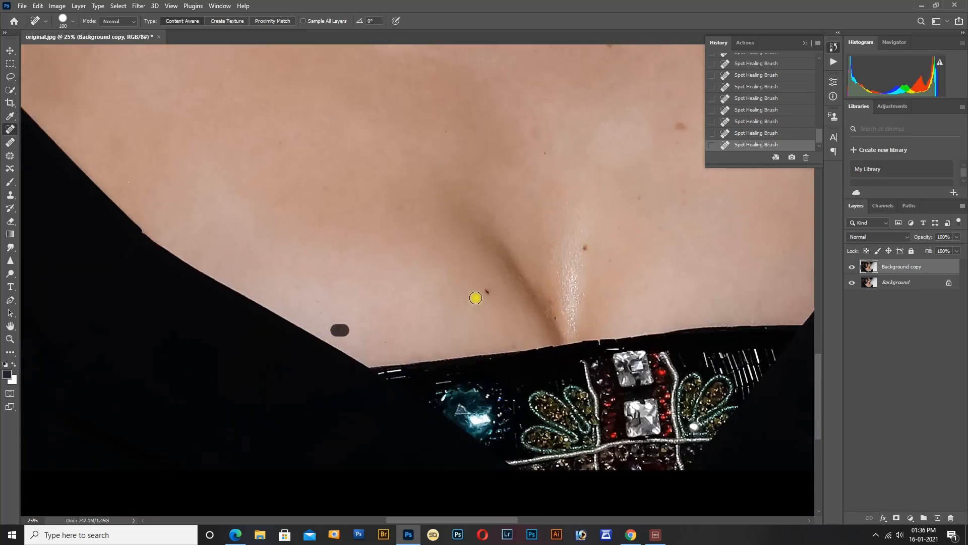
{"action": "left_click_drag", "start_coordinate": [475, 296], "coordinate": [490, 288]}
{"action": "left_click", "coordinate": [558, 317]}
{"action": "left_click", "coordinate": [550, 302]}
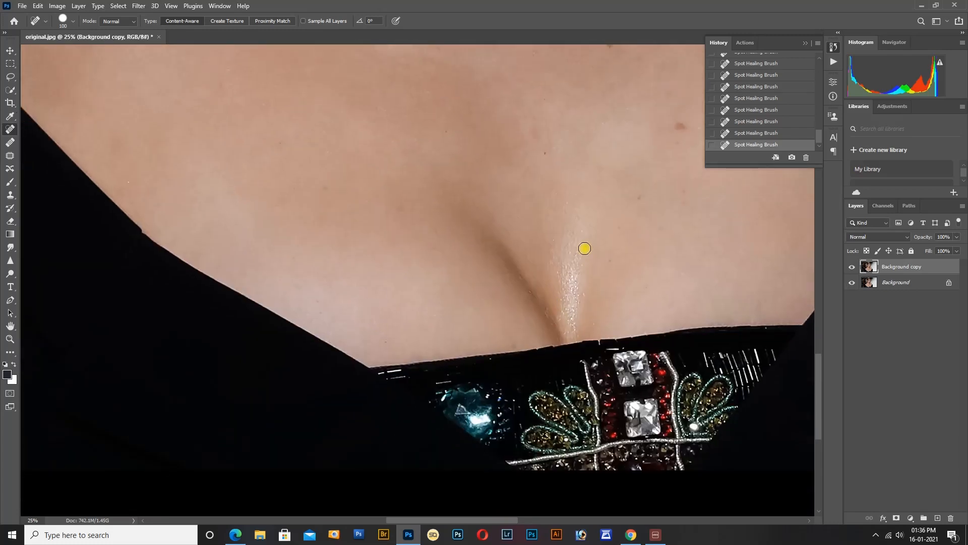
{"action": "left_click", "coordinate": [584, 248]}
Step: Heal the remaining spots in the middle of the chest and on its right side in the photo
{"action": "mouse_move", "coordinate": [596, 229]}
{"action": "left_mouse_down"}
{"action": "mouse_move", "coordinate": [497, 326]}
{"action": "mouse_move", "coordinate": [470, 412]}
{"action": "left_mouse_up"}
{"action": "left_click", "coordinate": [404, 316]}
{"action": "left_click", "coordinate": [479, 235]}
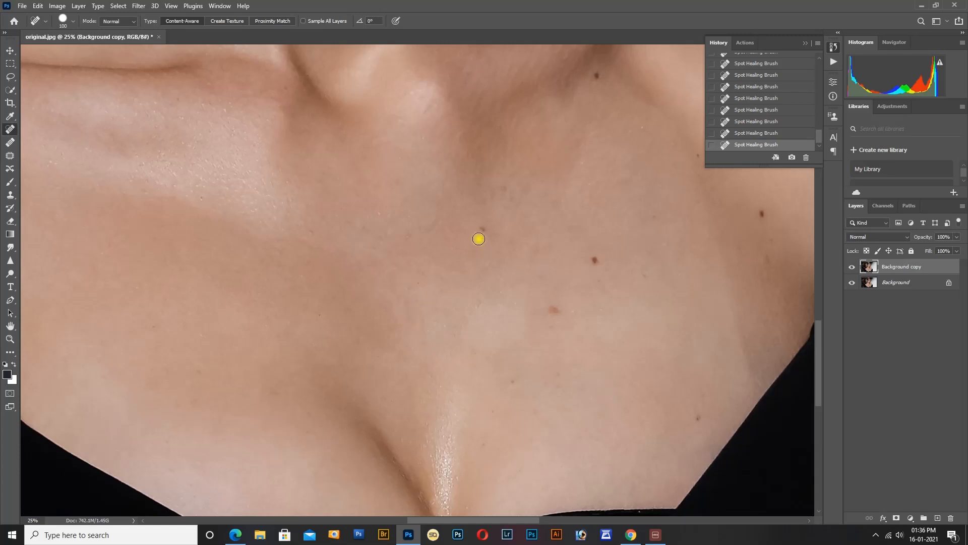
{"action": "mouse_move", "coordinate": [510, 180]}
{"action": "left_mouse_down"}
{"action": "mouse_move", "coordinate": [497, 194]}
{"action": "mouse_move", "coordinate": [287, 196]}
{"action": "mouse_move", "coordinate": [291, 315]}
{"action": "left_mouse_up"}
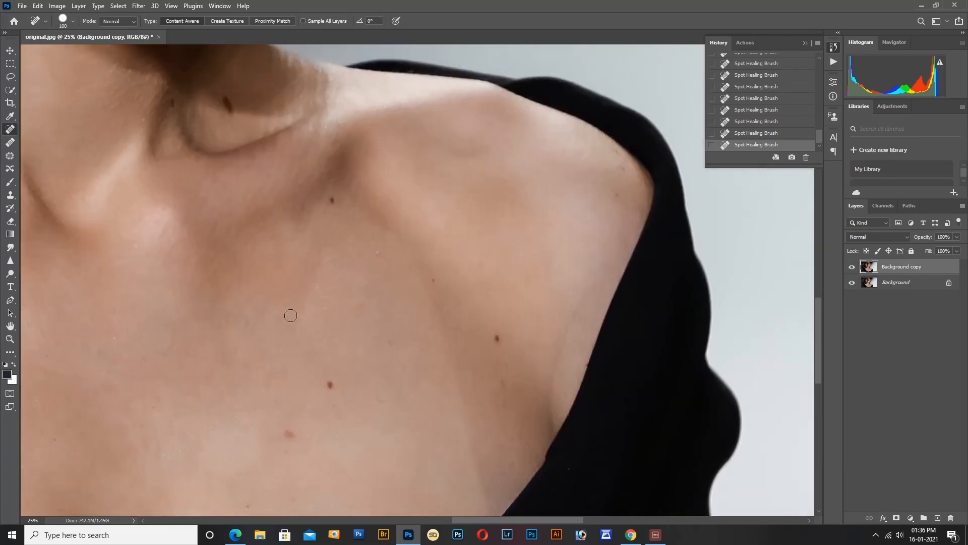
{"action": "mouse_move", "coordinate": [303, 429]}
{"action": "left_mouse_down"}
{"action": "mouse_move", "coordinate": [351, 361]}
{"action": "mouse_move", "coordinate": [308, 416]}
{"action": "mouse_move", "coordinate": [336, 374]}
{"action": "left_mouse_up"}
{"action": "left_click", "coordinate": [294, 433]}
{"action": "left_click", "coordinate": [344, 428]}
{"action": "left_click_drag", "start_coordinate": [475, 468], "coordinate": [492, 442]}
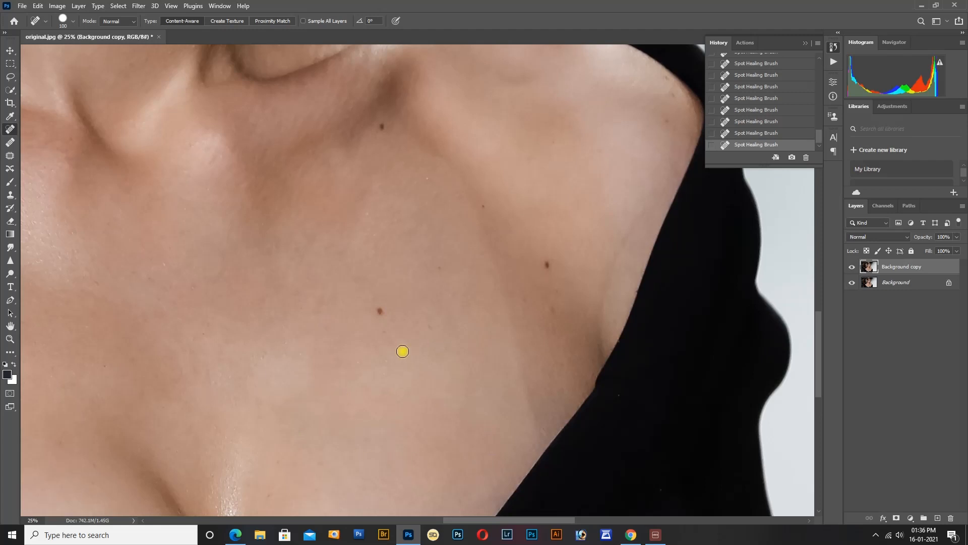
Step: Heal the mole on the right side of the chest and the spots near the right armpit
{"action": "mouse_move", "coordinate": [428, 300]}
{"action": "left_mouse_down"}
{"action": "mouse_move", "coordinate": [390, 371]}
{"action": "mouse_move", "coordinate": [394, 353]}
{"action": "mouse_move", "coordinate": [387, 421]}
{"action": "left_mouse_up"}
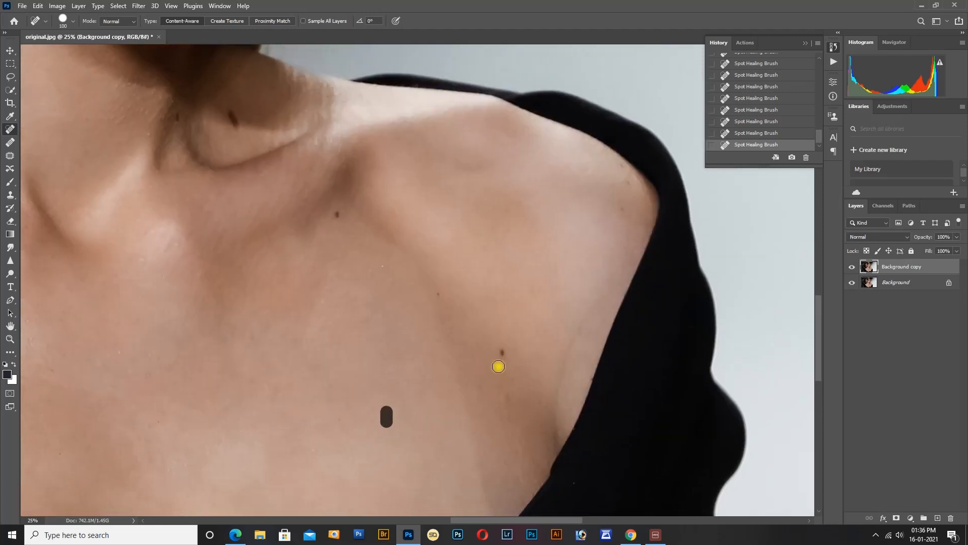
{"action": "left_click_drag", "start_coordinate": [504, 347], "coordinate": [503, 359]}
{"action": "left_click_drag", "start_coordinate": [507, 391], "coordinate": [508, 401]}
{"action": "left_click", "coordinate": [443, 298]}
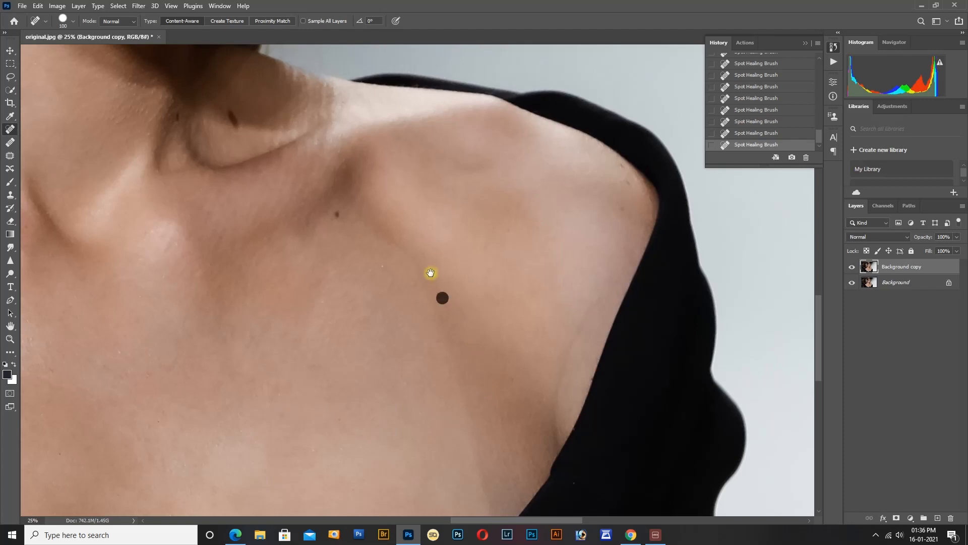
Step: Heal the mole below the right collarbone, the moles in the neck shadow and the spots on the right shoulder
{"action": "left_click_drag", "start_coordinate": [393, 253], "coordinate": [455, 404]}
{"action": "left_click_drag", "start_coordinate": [405, 354], "coordinate": [402, 372]}
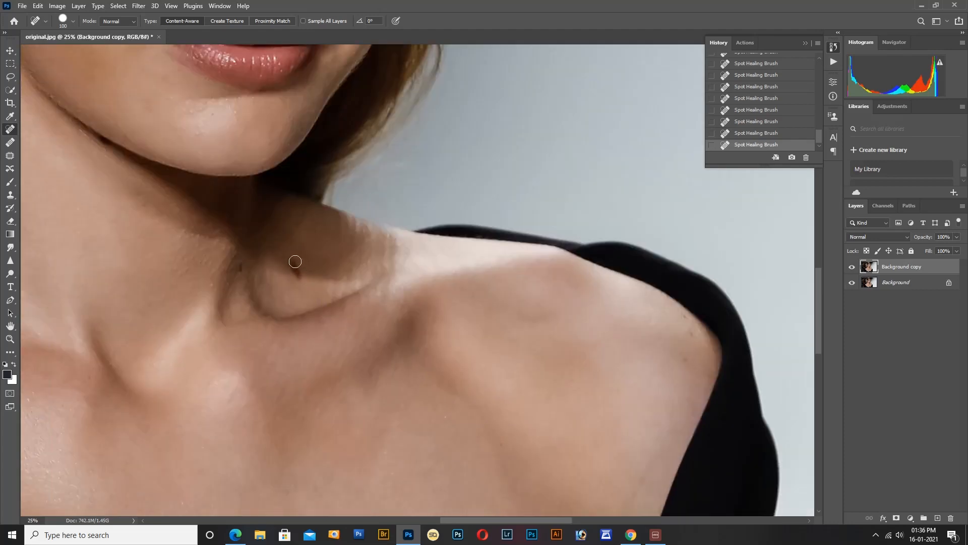
{"action": "left_click_drag", "start_coordinate": [295, 263], "coordinate": [281, 270]}
{"action": "left_click", "coordinate": [244, 269]}
{"action": "left_click", "coordinate": [691, 334]}
{"action": "left_click", "coordinate": [692, 360]}
Step: Heal the spot on the earlobe and compare the whole retouched portrait with the original by toggling the Background copy layer's visibility
{"action": "left_click_drag", "start_coordinate": [374, 313], "coordinate": [641, 400]}
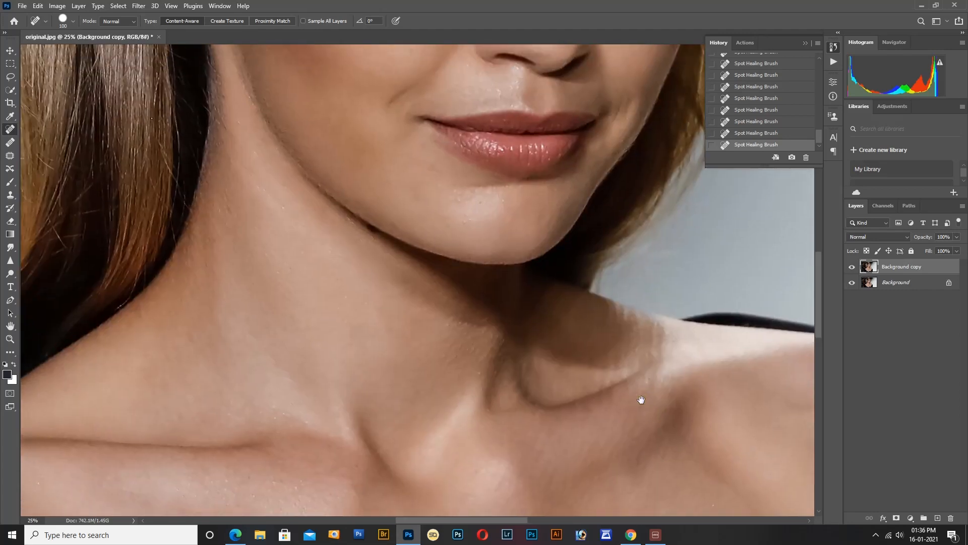
{"action": "left_click_drag", "start_coordinate": [520, 298], "coordinate": [461, 434]}
{"action": "left_click_drag", "start_coordinate": [448, 331], "coordinate": [449, 411]}
{"action": "left_click_drag", "start_coordinate": [517, 298], "coordinate": [533, 423]}
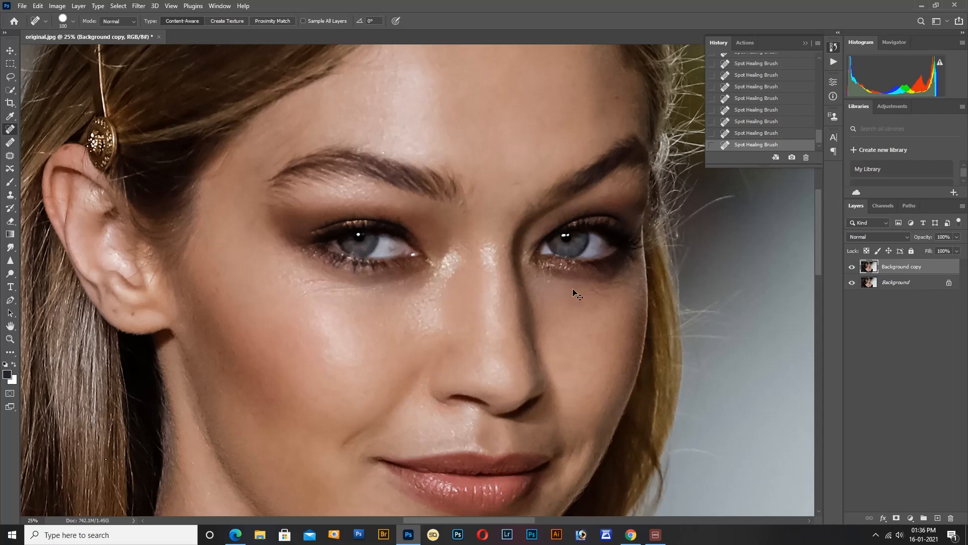
{"action": "key", "text": "ctrl+minus"}
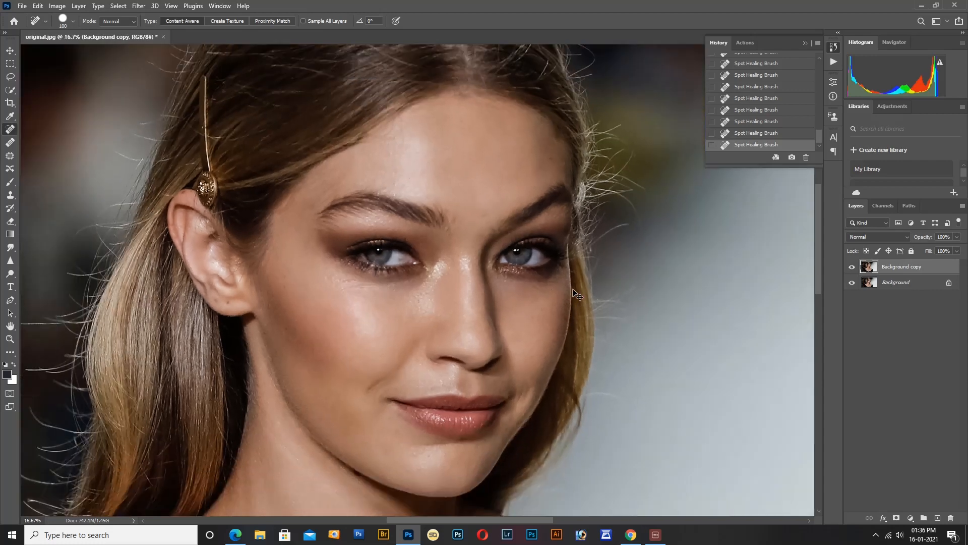
{"action": "left_click", "coordinate": [216, 301]}
{"action": "key", "text": "ctrl+minus"}
{"action": "key", "text": "ctrl+minus"}
{"action": "key", "text": "ctrl+minus"}
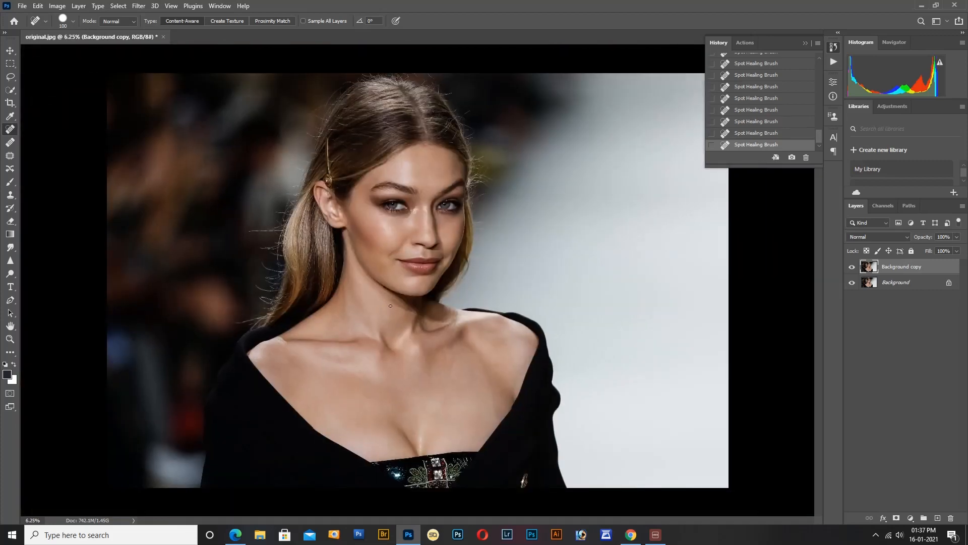
{"action": "left_click", "coordinate": [851, 266]}
{"action": "left_click", "coordinate": [851, 266]}
Step: Duplicate the retouched Background copy layer as Background copy 2
{"action": "left_click", "coordinate": [79, 7]}
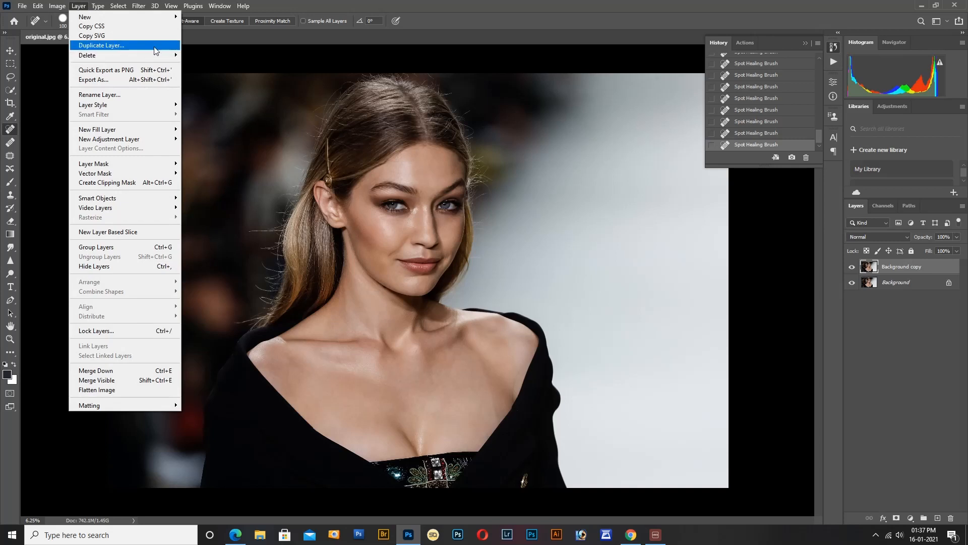
{"action": "left_click", "coordinate": [155, 47]}
{"action": "left_click", "coordinate": [683, 216]}
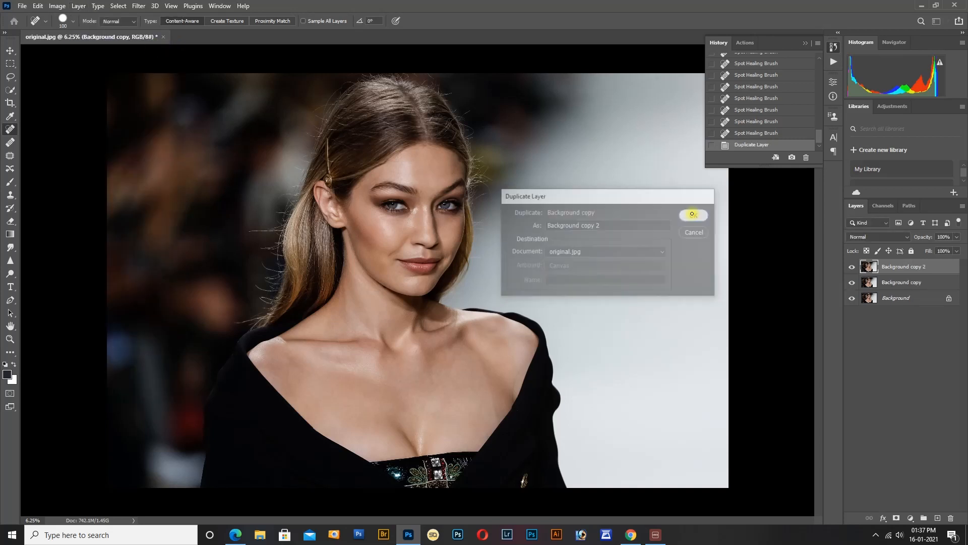
Step: Invert the colours of the Background copy 2 layer and set its blend mode to Vivid Light
{"action": "left_click", "coordinate": [64, 7]}
{"action": "mouse_move", "coordinate": [76, 32]}
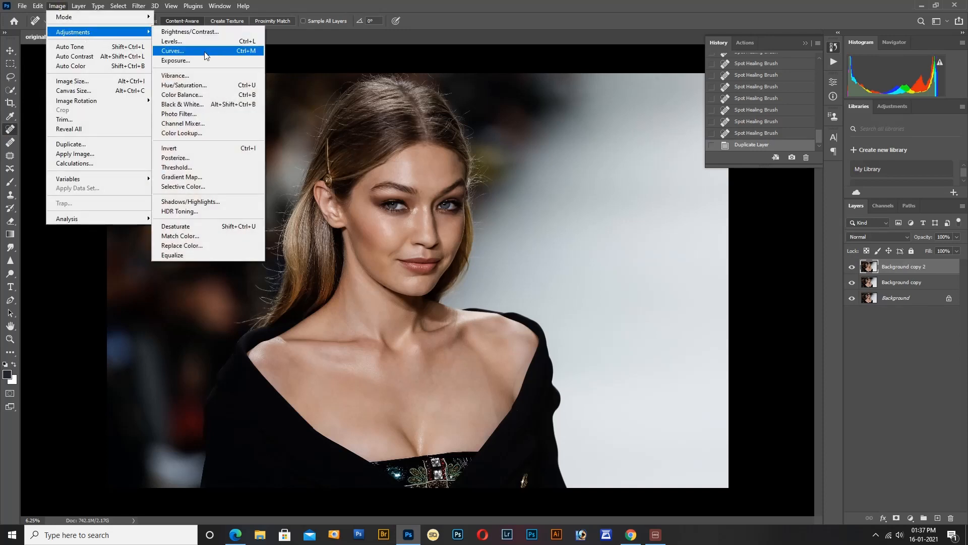
{"action": "left_click", "coordinate": [225, 149]}
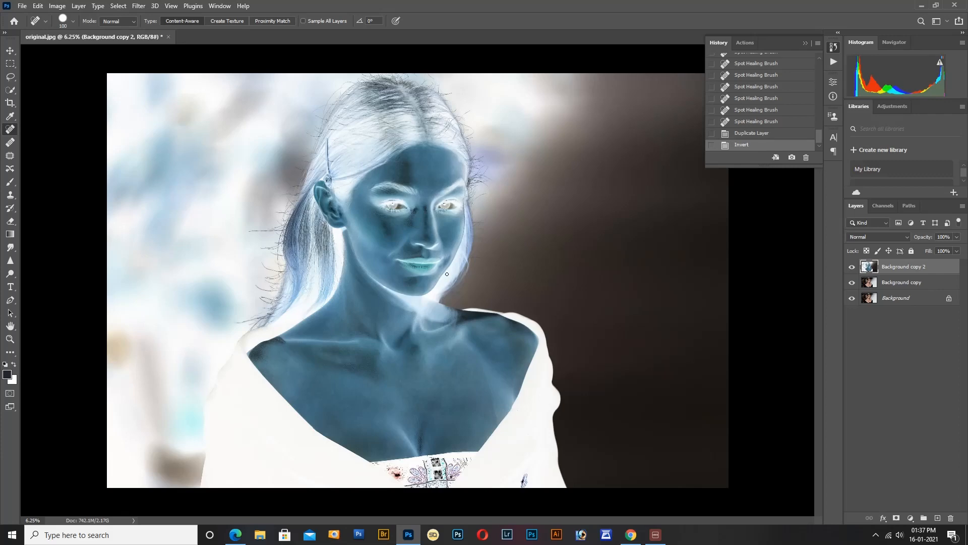
{"action": "left_click", "coordinate": [906, 238]}
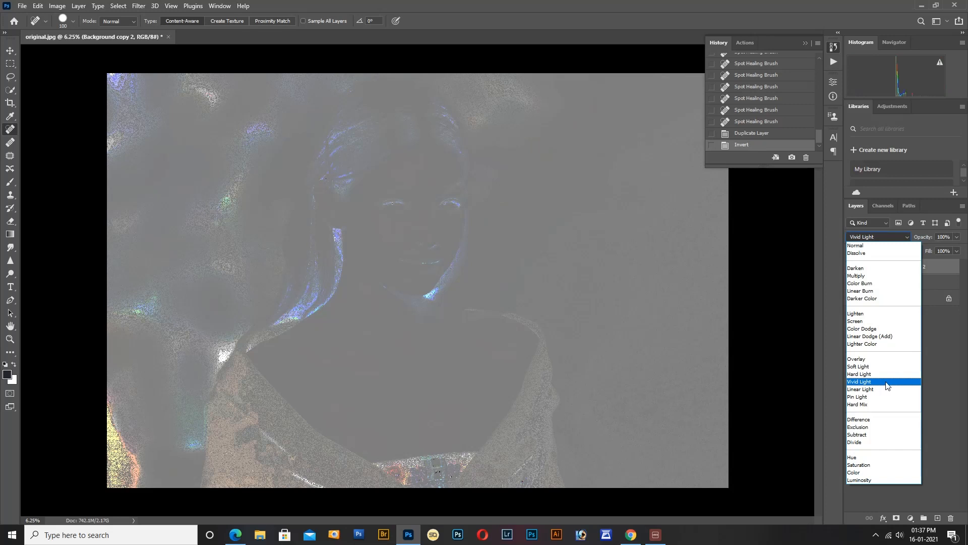
{"action": "left_click", "coordinate": [886, 381]}
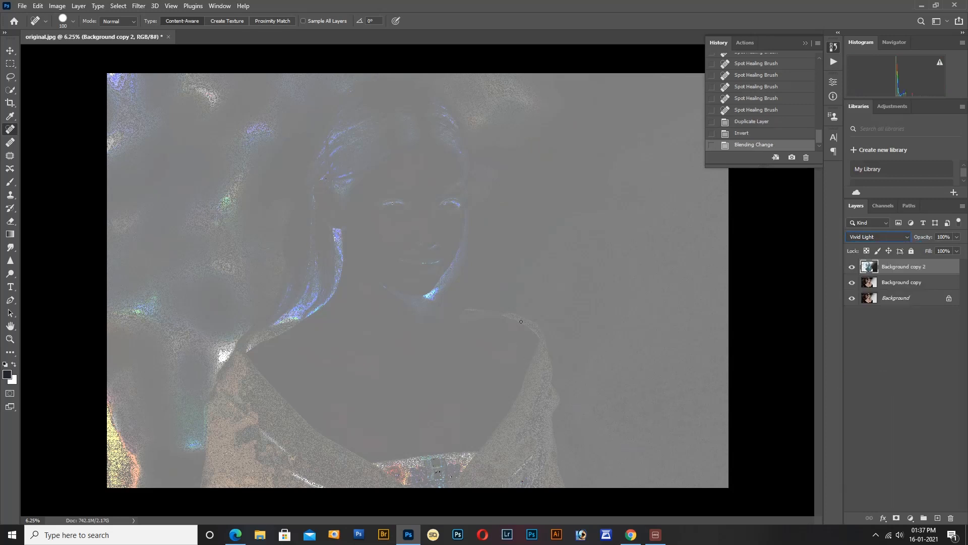
Step: Apply a High Pass filter with a radius of 133.0 pixels to the Background copy 2 layer
{"action": "left_click", "coordinate": [139, 9]}
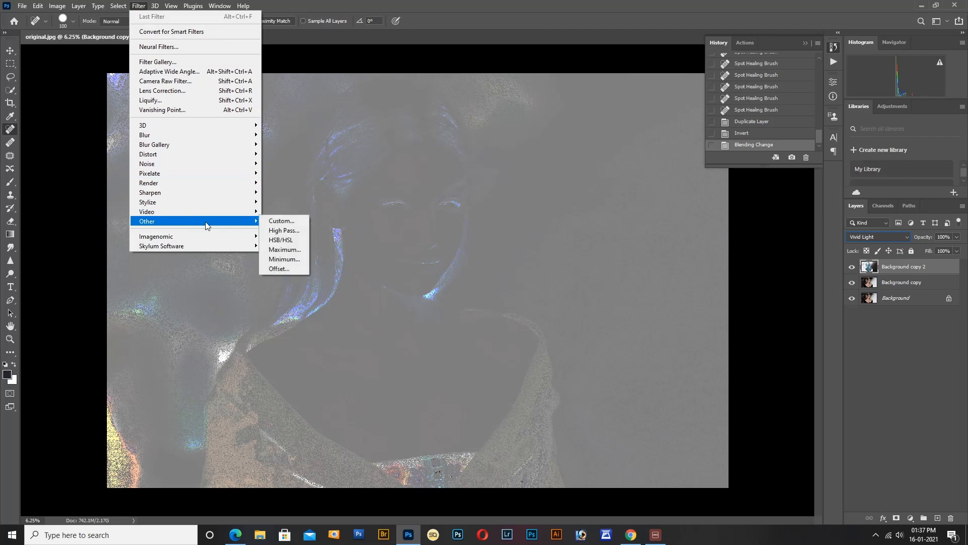
{"action": "mouse_move", "coordinate": [238, 222]}
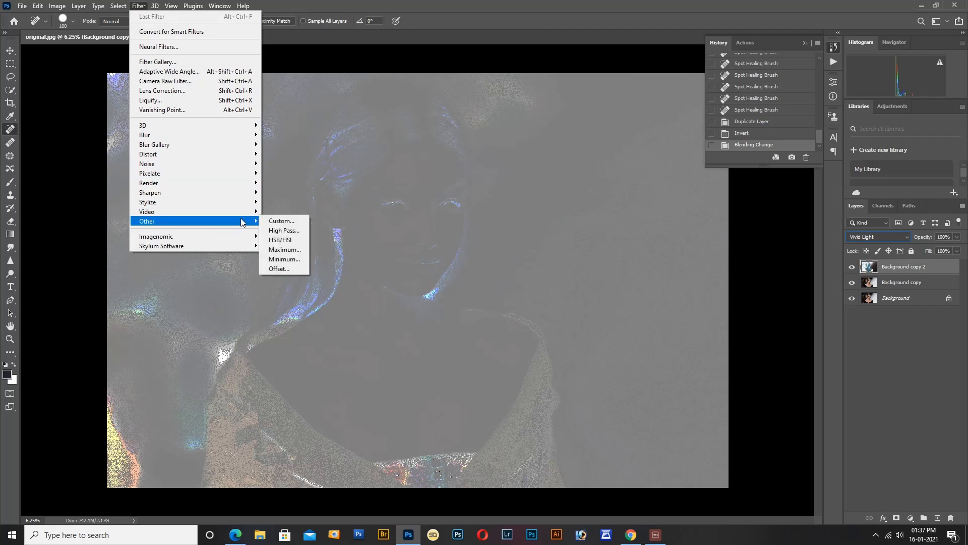
{"action": "left_click", "coordinate": [301, 232]}
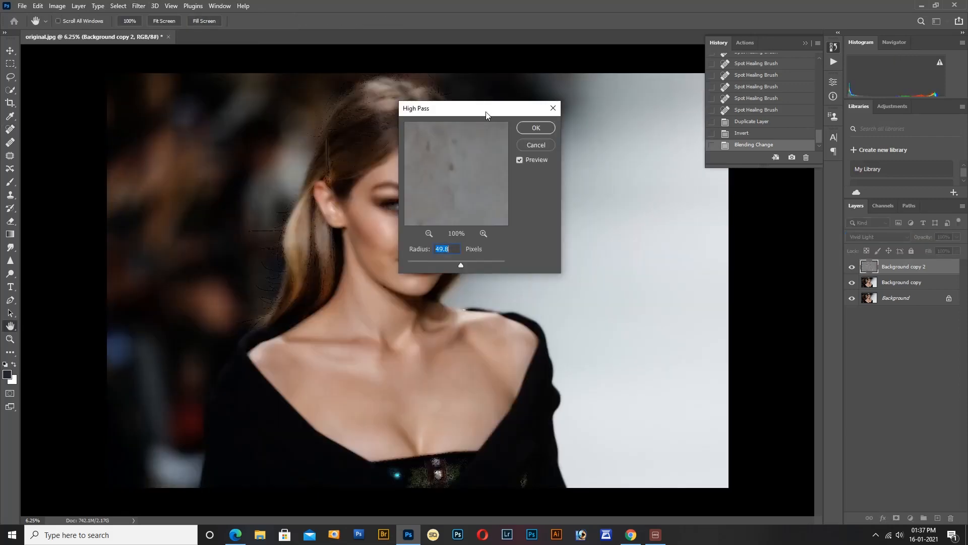
{"action": "left_click_drag", "start_coordinate": [486, 114], "coordinate": [652, 140]}
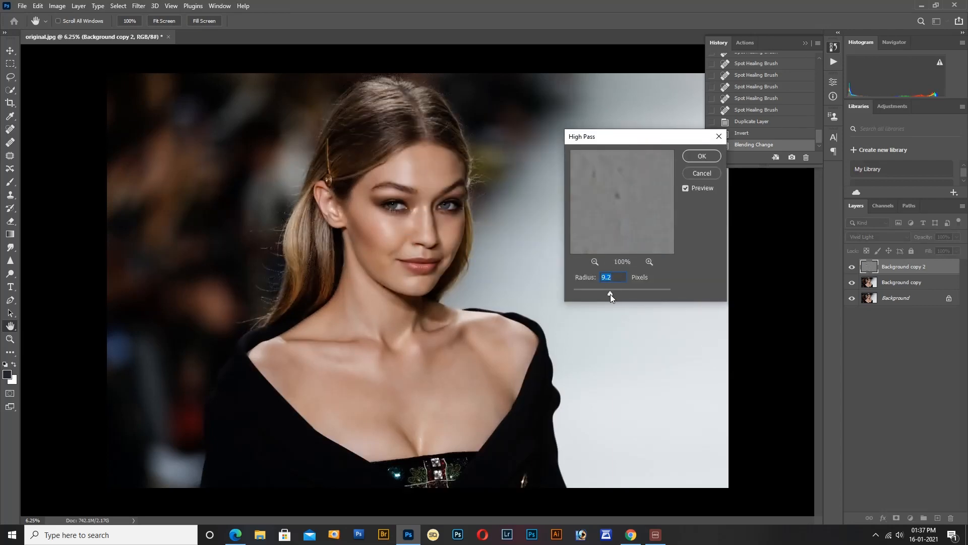
{"action": "left_click_drag", "start_coordinate": [610, 293], "coordinate": [642, 292]}
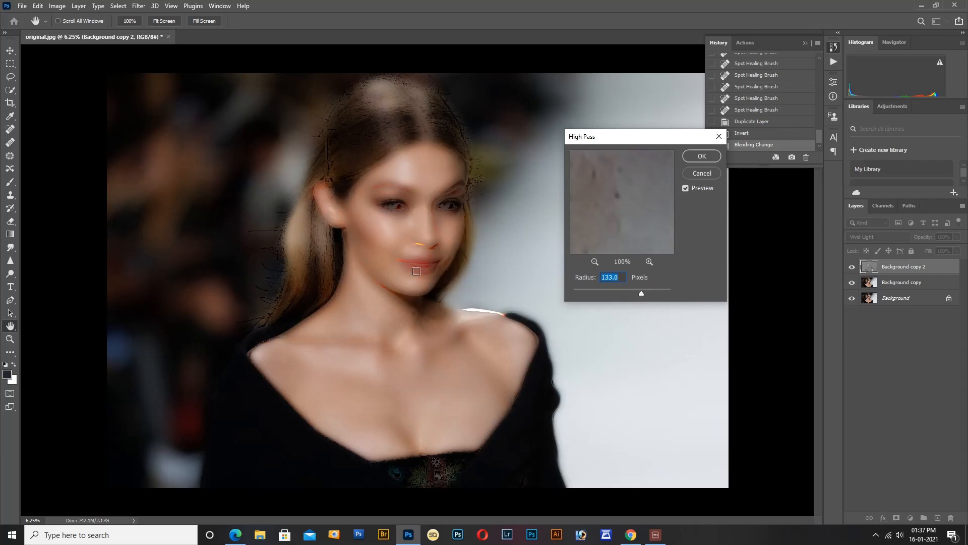
{"action": "left_click", "coordinate": [713, 157]}
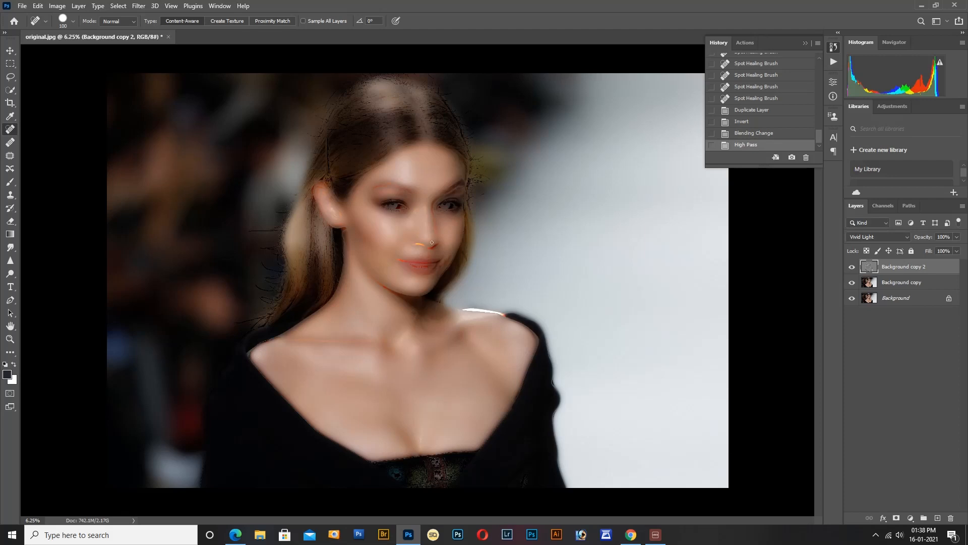
Step: Apply a Gaussian Blur with a radius of 15.3 pixels to the Background copy 2 layer
{"action": "left_click", "coordinate": [140, 7]}
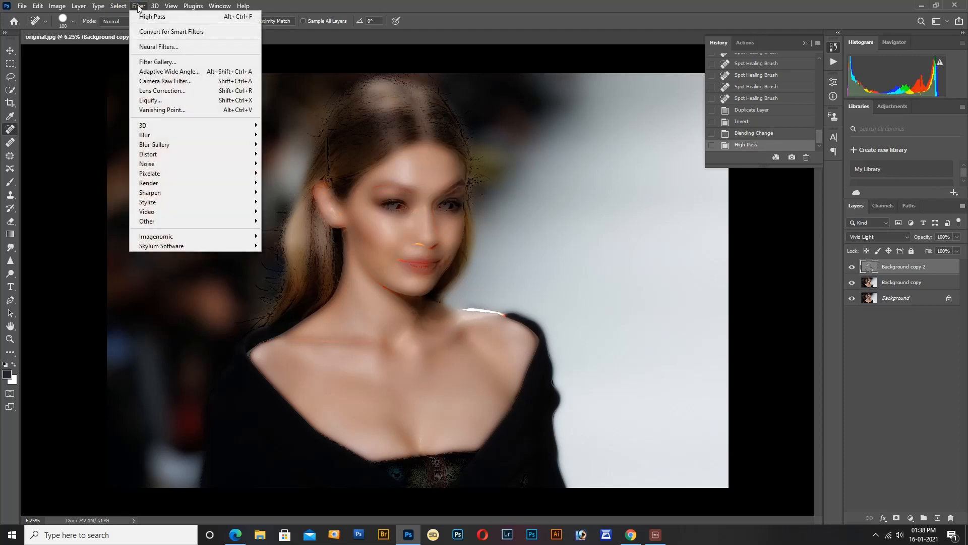
{"action": "mouse_move", "coordinate": [176, 139]}
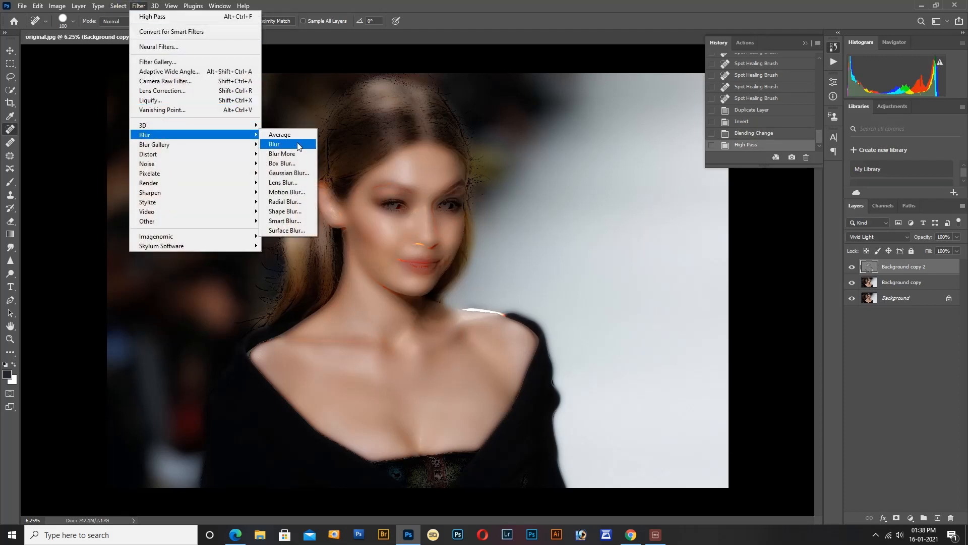
{"action": "left_click", "coordinate": [288, 173]}
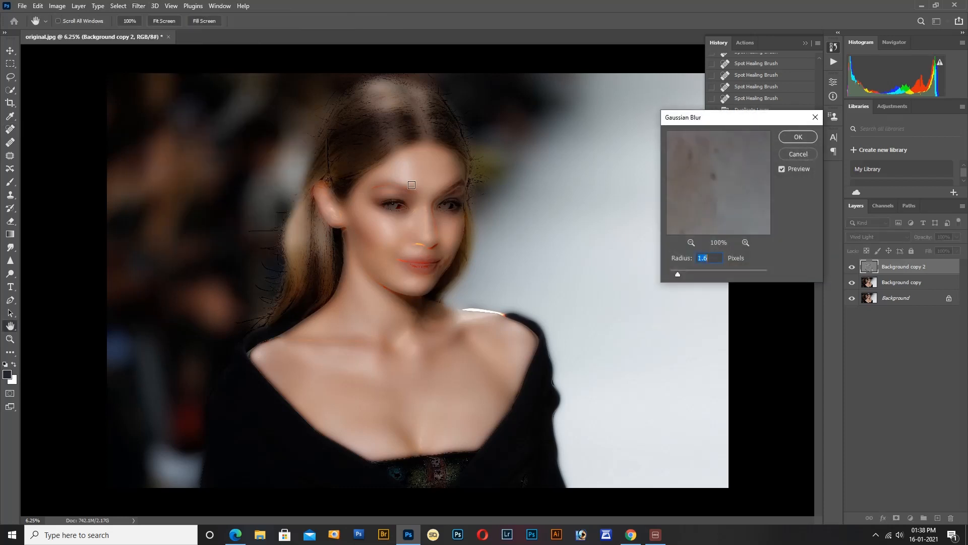
{"action": "left_click_drag", "start_coordinate": [680, 273], "coordinate": [725, 274]}
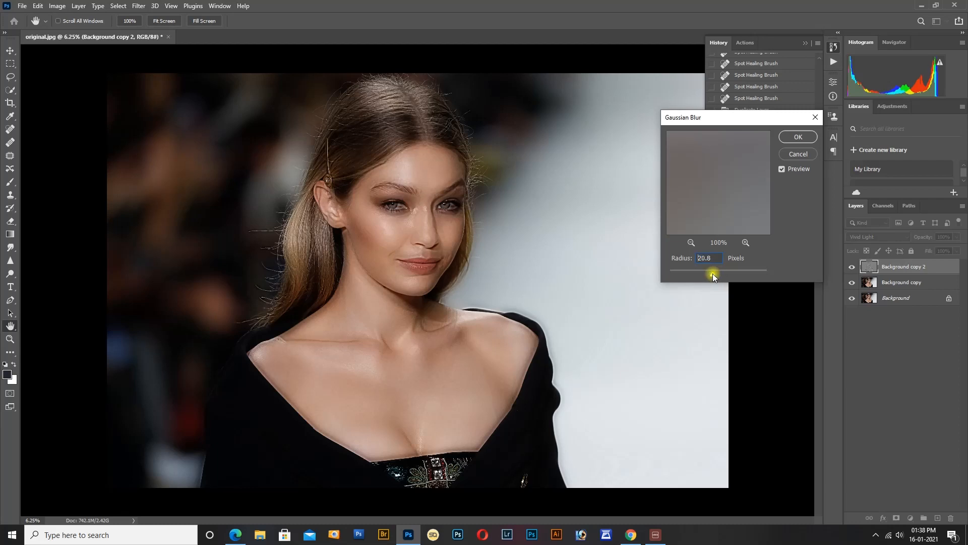
{"action": "left_click_drag", "start_coordinate": [713, 273], "coordinate": [713, 273]}
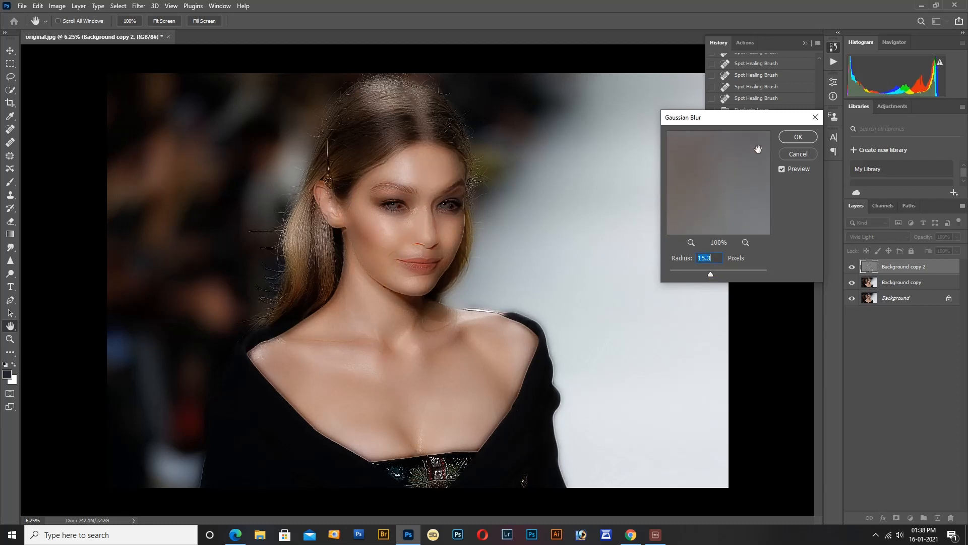
{"action": "left_click", "coordinate": [798, 141]}
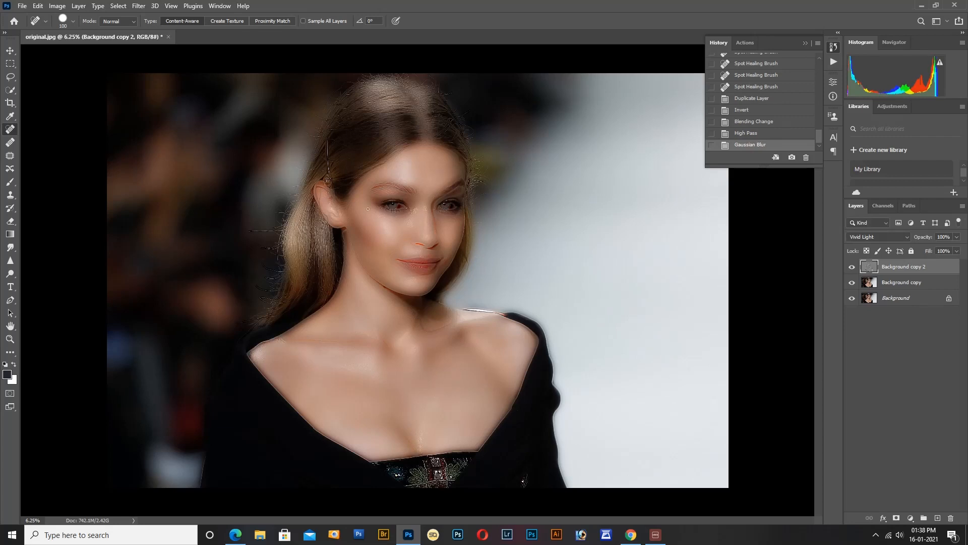
Step: Add a Reveal All layer mask to Background copy 2 and invert the mask to black
{"action": "left_click", "coordinate": [79, 6]}
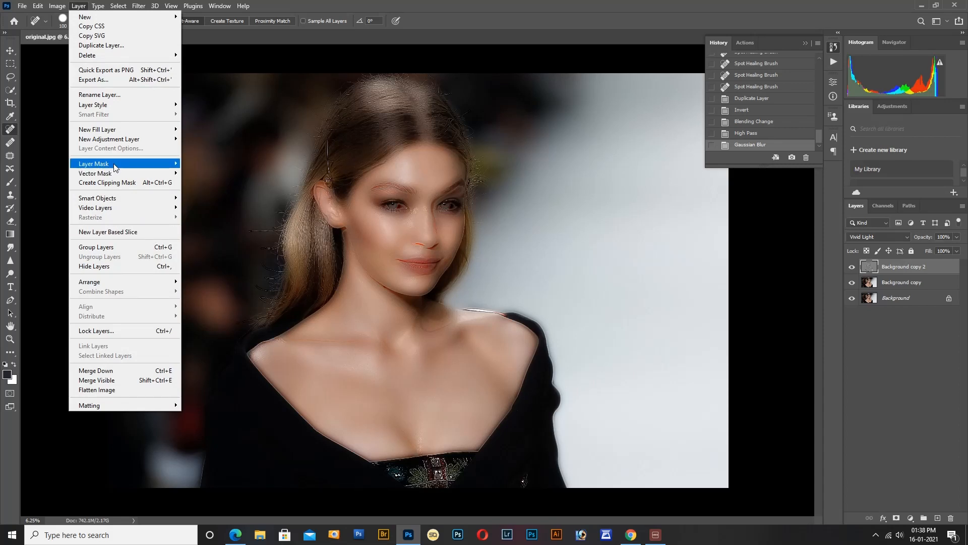
{"action": "mouse_move", "coordinate": [130, 164]}
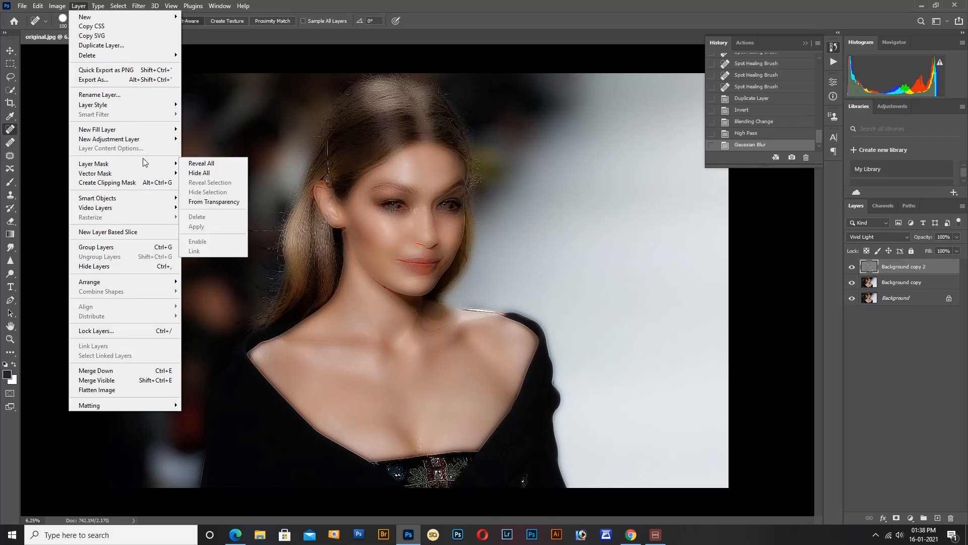
{"action": "left_click", "coordinate": [227, 162]}
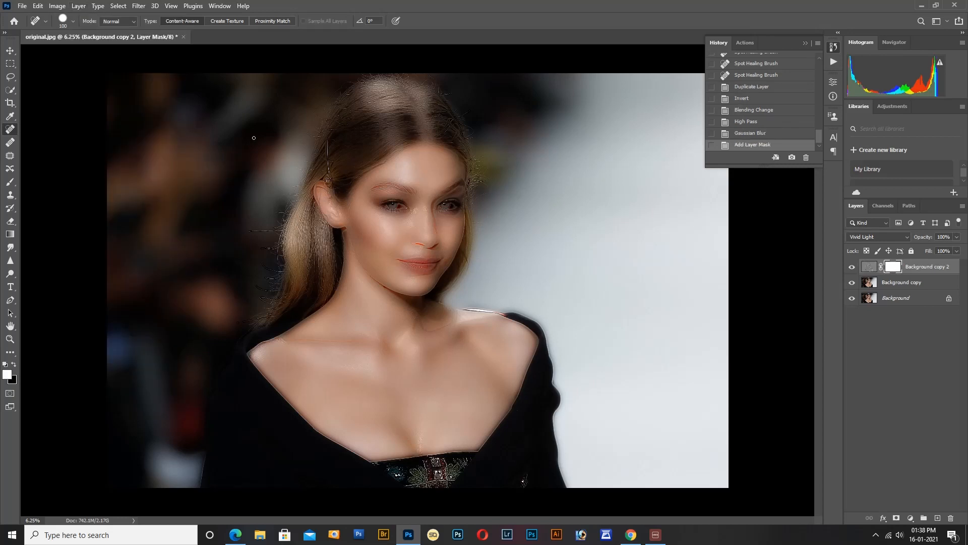
{"action": "left_click", "coordinate": [58, 6]}
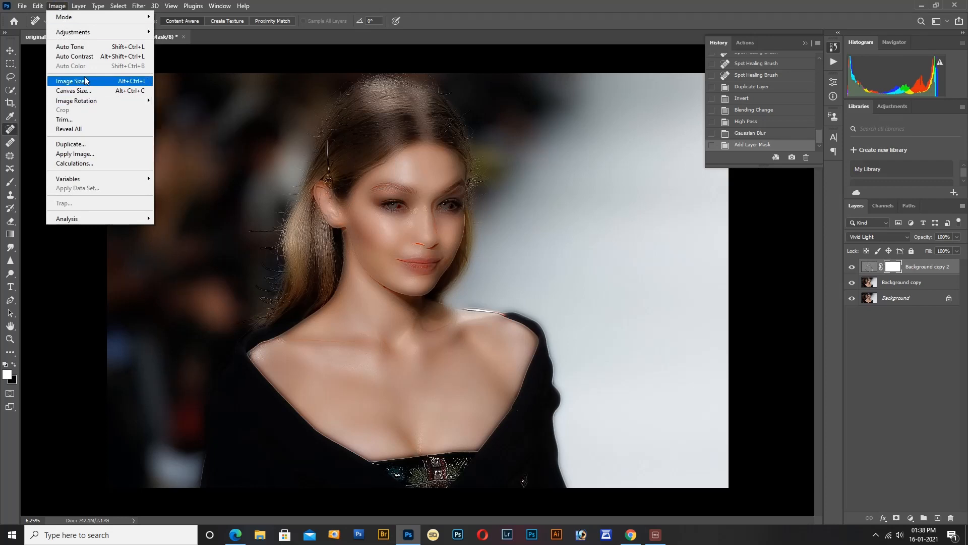
{"action": "mouse_move", "coordinate": [112, 34]}
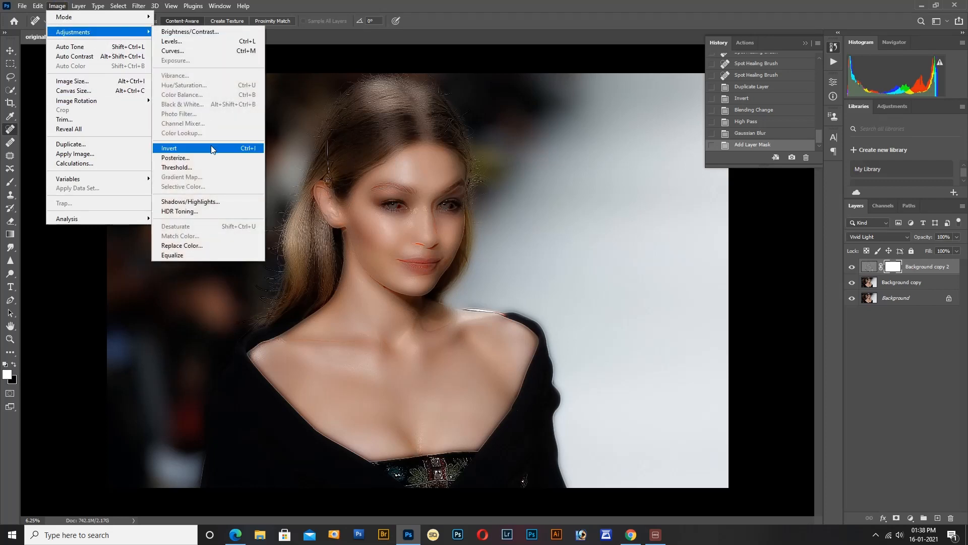
{"action": "left_click", "coordinate": [225, 149]}
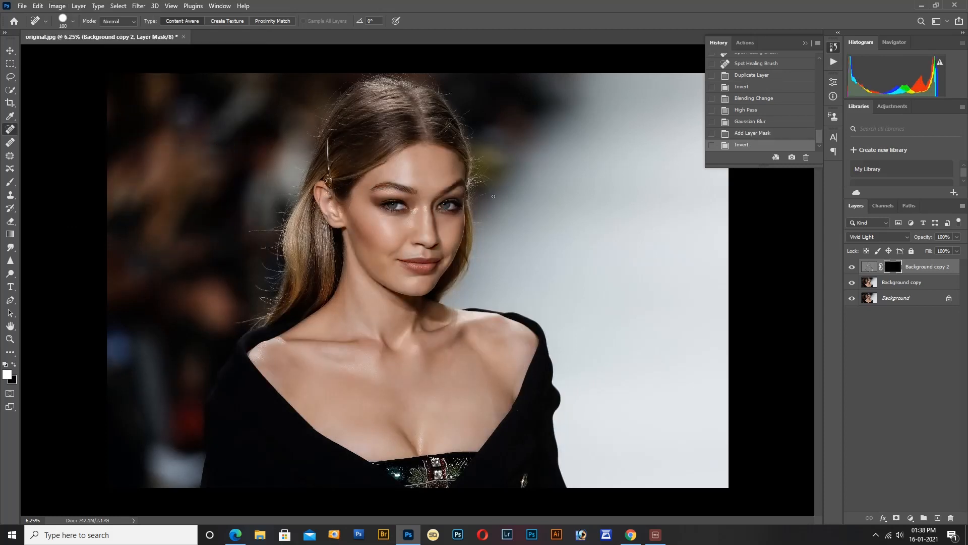
Step: Paint white on the Background copy 2 mask across the middle of the forehead with the Brush tool at 100% opacity
{"action": "left_click", "coordinate": [10, 195]}
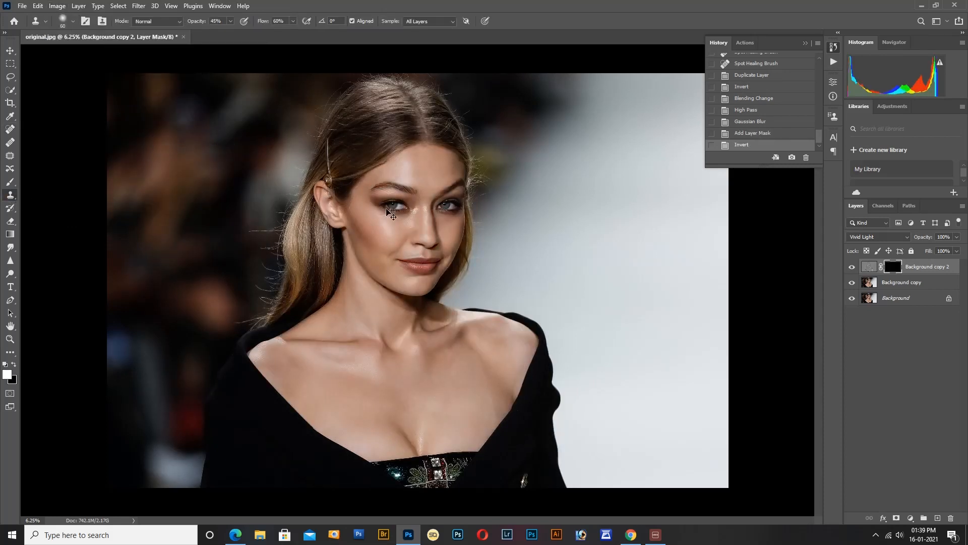
{"action": "key", "text": "ctrl+plus"}
{"action": "key", "text": "ctrl+plus"}
{"action": "key", "text": "ctrl+plus"}
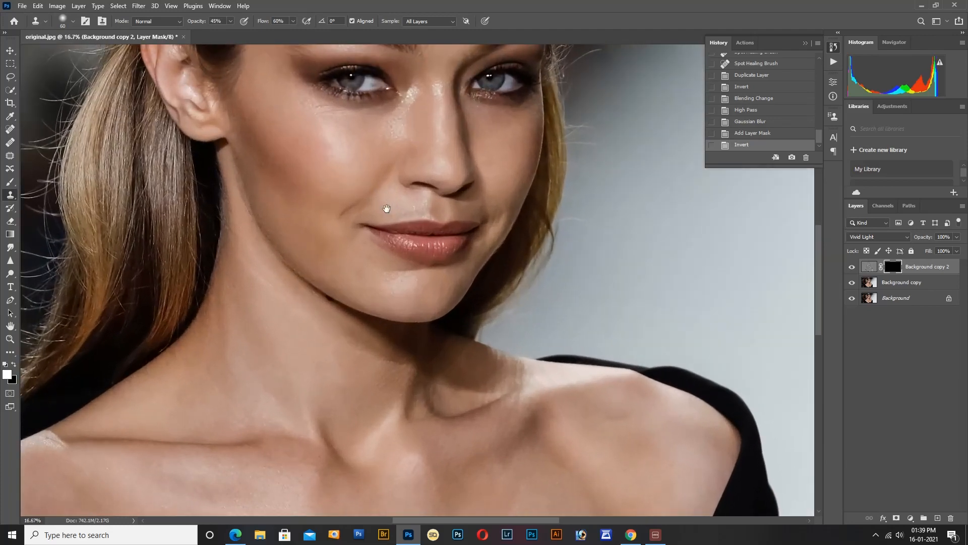
{"action": "left_click_drag", "start_coordinate": [408, 194], "coordinate": [450, 392]}
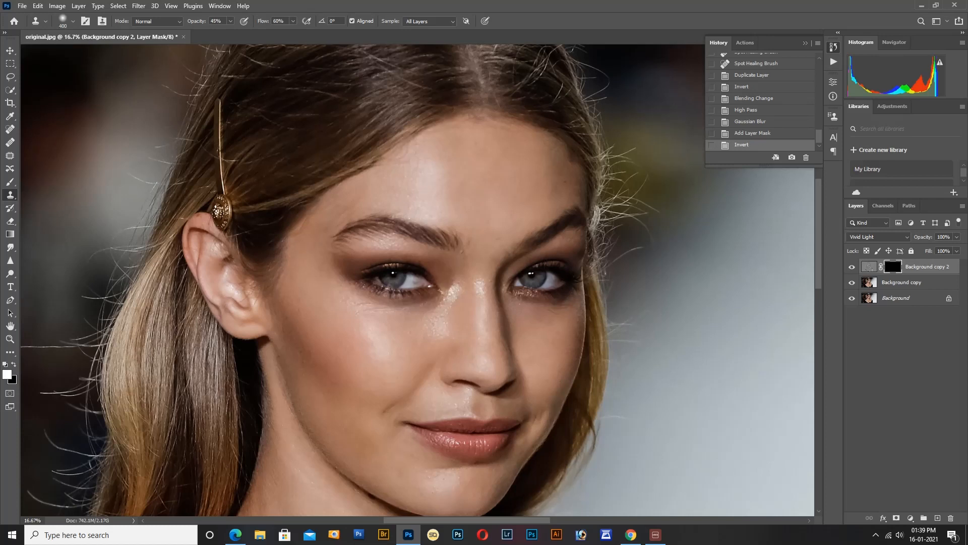
{"action": "left_click", "coordinate": [469, 162]}
{"action": "left_click", "coordinate": [492, 214]}
{"action": "key", "text": "b"}
{"action": "right_click", "coordinate": [11, 182]}
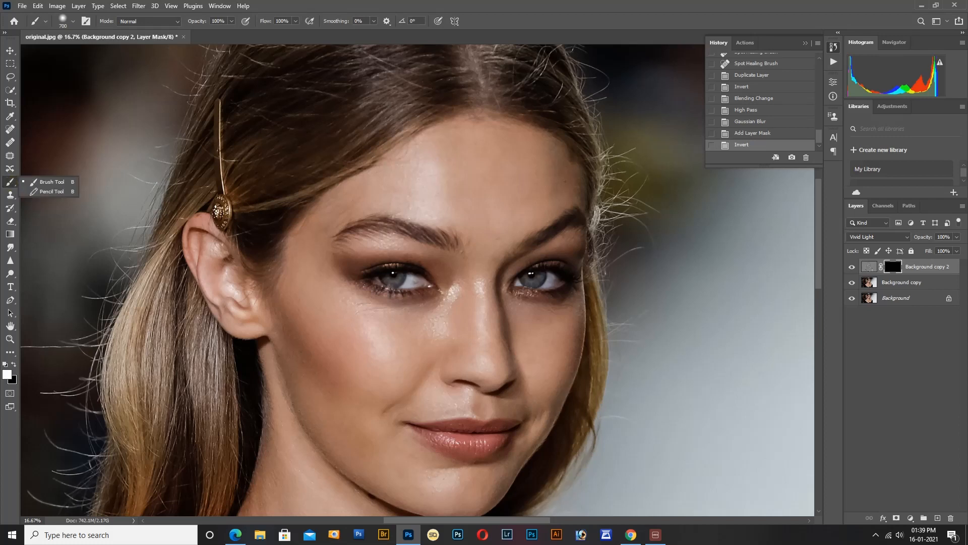
{"action": "left_click", "coordinate": [51, 182]}
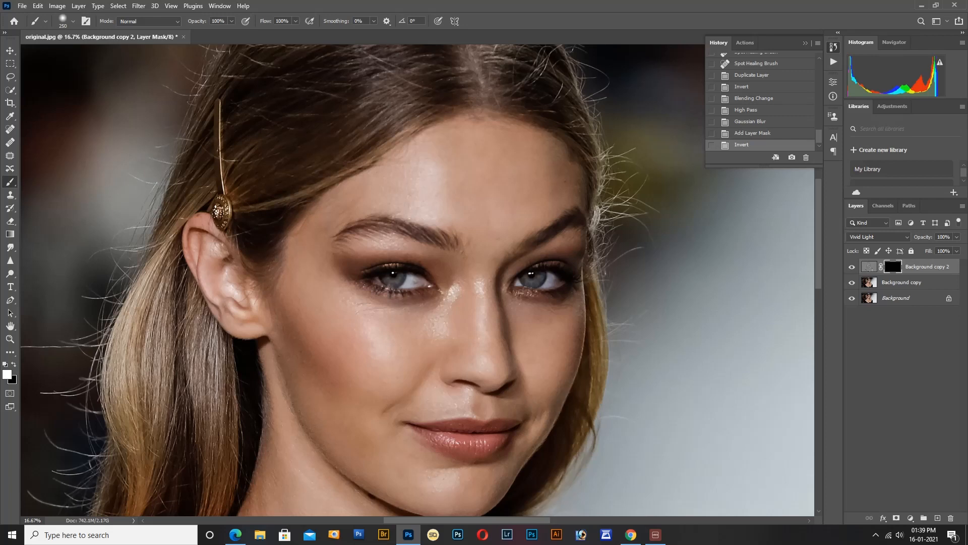
{"action": "left_click_drag", "start_coordinate": [516, 218], "coordinate": [411, 199]}
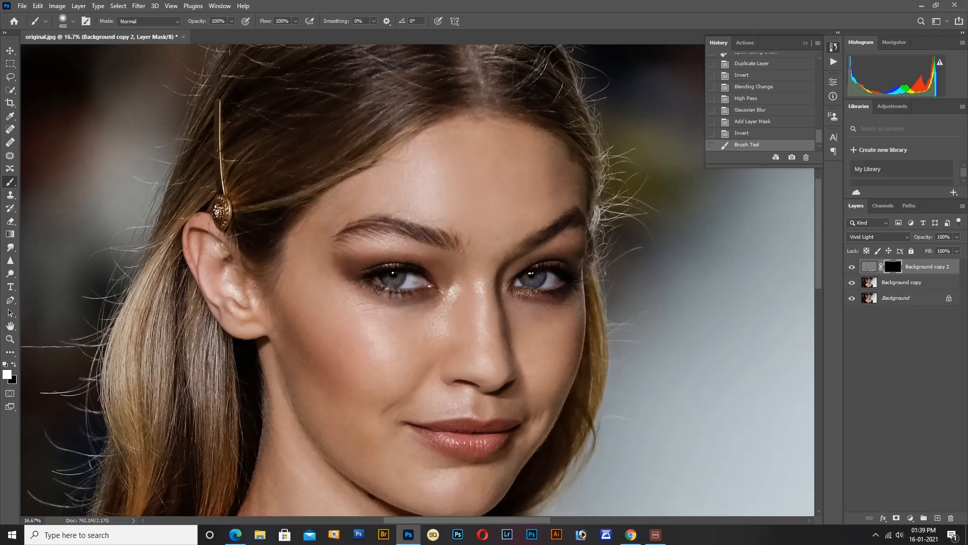
{"action": "left_click_drag", "start_coordinate": [480, 138], "coordinate": [506, 177]}
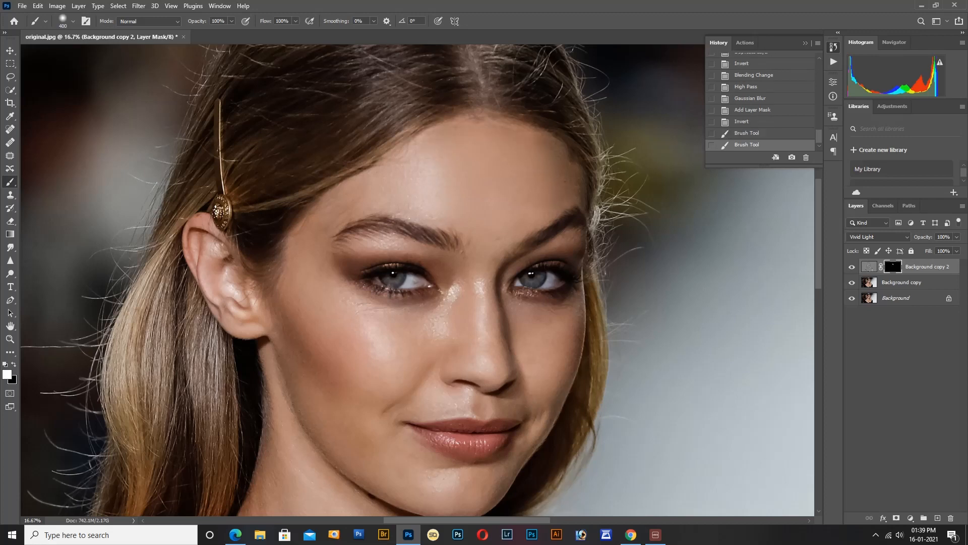
Step: Smooth the skin just above and between the eyebrows and toward the ear-side temple by painting white on the mask
{"action": "left_click", "coordinate": [553, 208]}
{"action": "left_click", "coordinate": [512, 213]}
{"action": "left_click", "coordinate": [497, 223]}
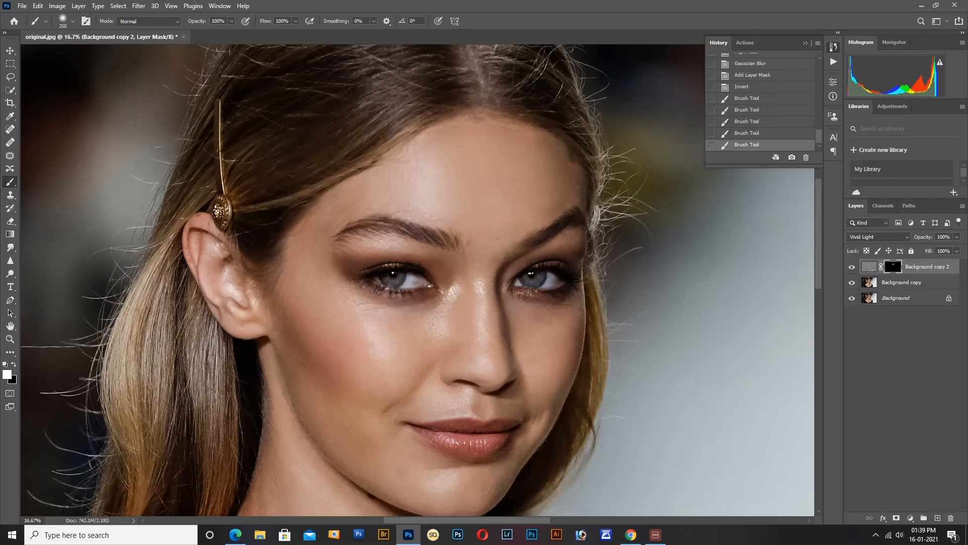
{"action": "left_click", "coordinate": [363, 203]}
{"action": "left_click_drag", "start_coordinate": [378, 200], "coordinate": [339, 215]}
{"action": "left_click", "coordinate": [365, 194]}
{"action": "left_click", "coordinate": [330, 216]}
{"action": "key", "text": "bracketright"}
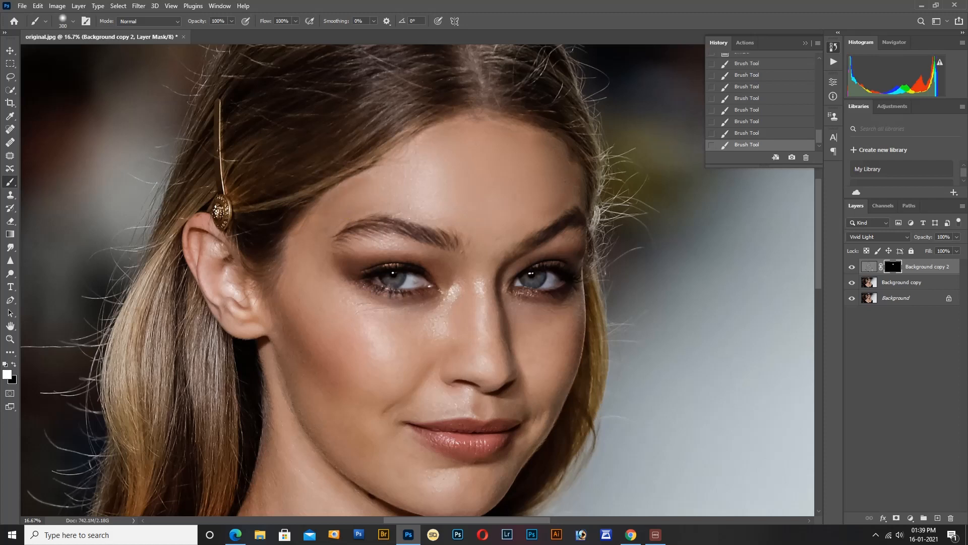
Step: Paint white on the mask over the cheek facing the camera and along the nose to smooth them
{"action": "left_click", "coordinate": [315, 305]}
{"action": "left_click", "coordinate": [373, 333]}
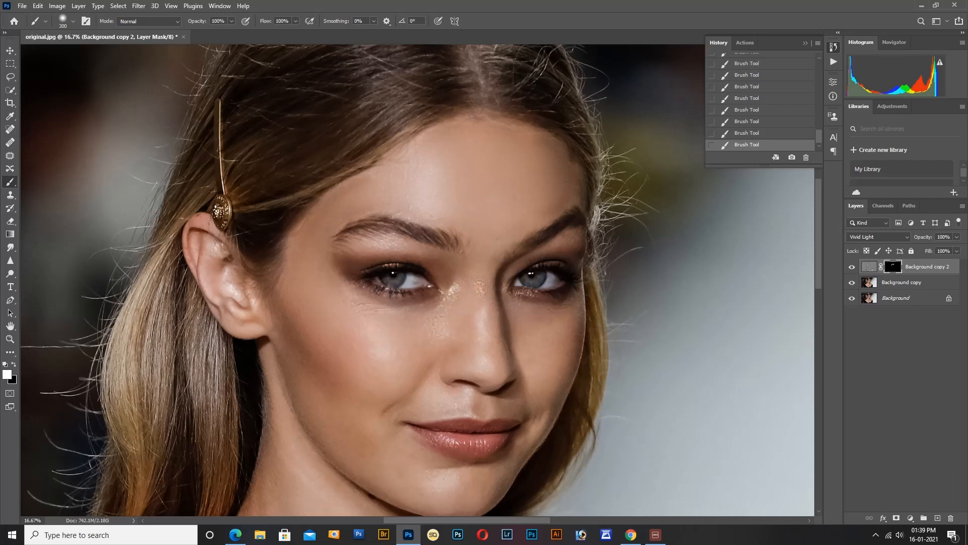
{"action": "left_click", "coordinate": [477, 355]}
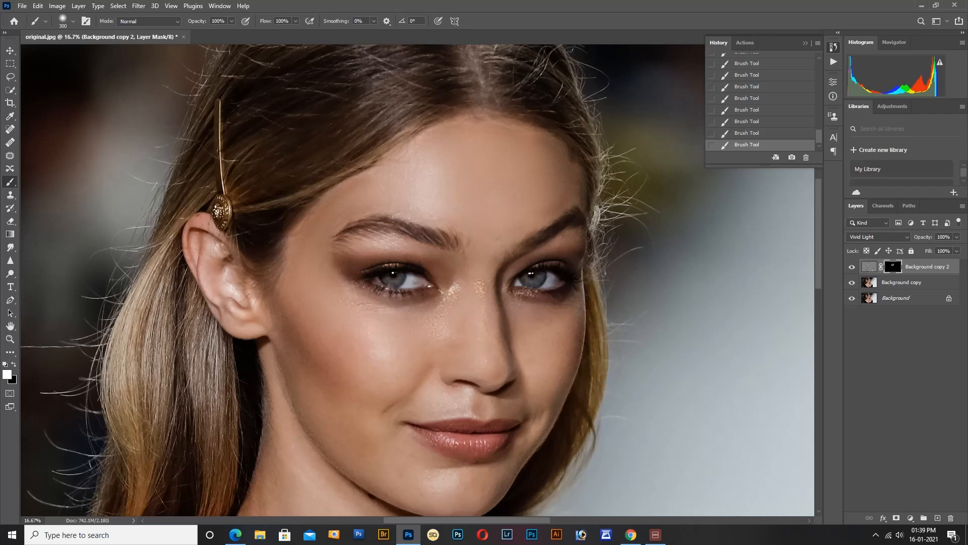
{"action": "left_click_drag", "start_coordinate": [426, 368], "coordinate": [444, 285]}
Step: Compare the face before and after smoothing by undoing and redoing the last three brush strokes
{"action": "key", "text": "ctrl+z"}
{"action": "key", "text": "ctrl+shift+z"}
{"action": "key", "text": "ctrl+z"}
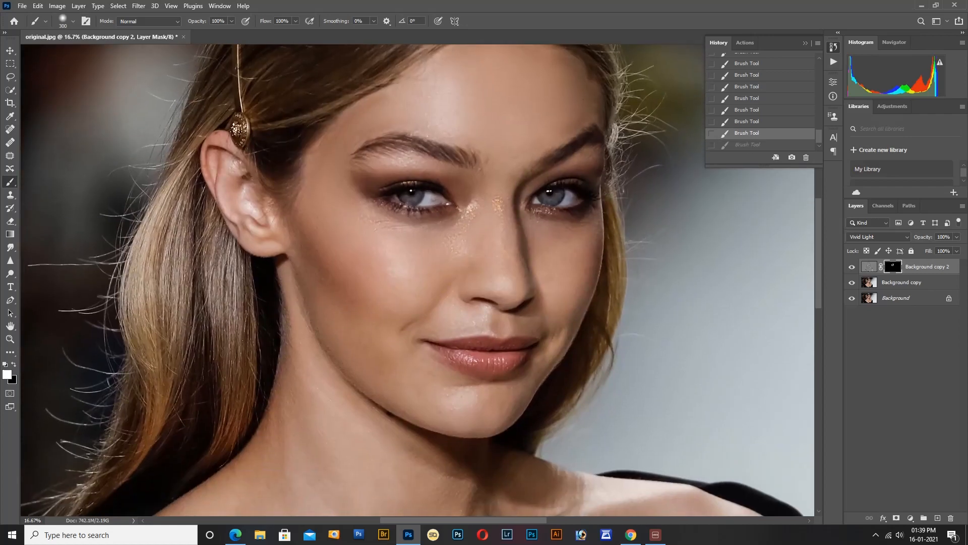
{"action": "key", "text": "ctrl+shift+z"}
{"action": "key", "text": "ctrl+z"}
{"action": "key", "text": "ctrl+z"}
{"action": "key", "text": "ctrl+z"}
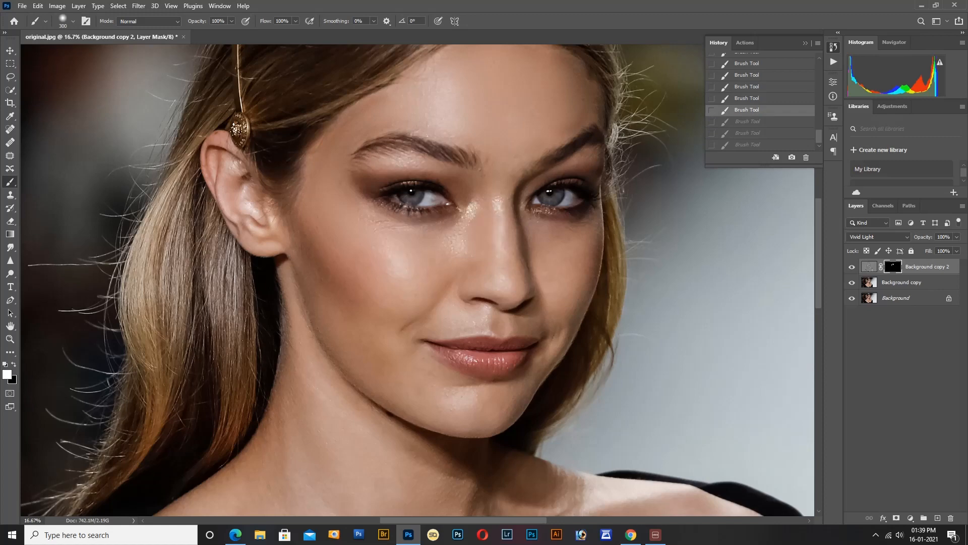
{"action": "left_click", "coordinate": [373, 259]}
{"action": "key", "text": "ctrl+shift+z"}
{"action": "key", "text": "ctrl+shift+z"}
{"action": "key", "text": "ctrl+shift+z"}
Step: Smooth the lower face and neck by painting white on the Background copy 2 mask with a size 400 brush
{"action": "key", "text": "ctrl+minus"}
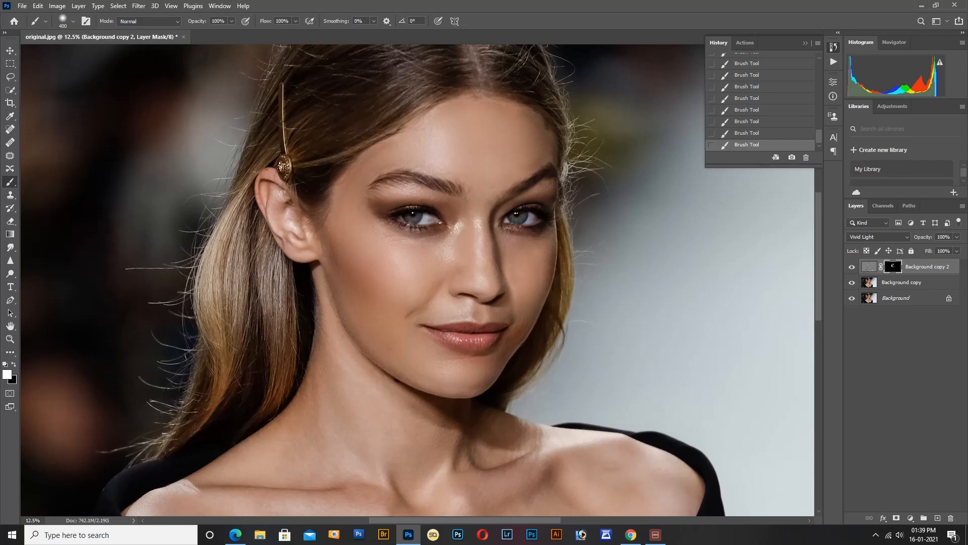
{"action": "key", "text": "ctrl+minus"}
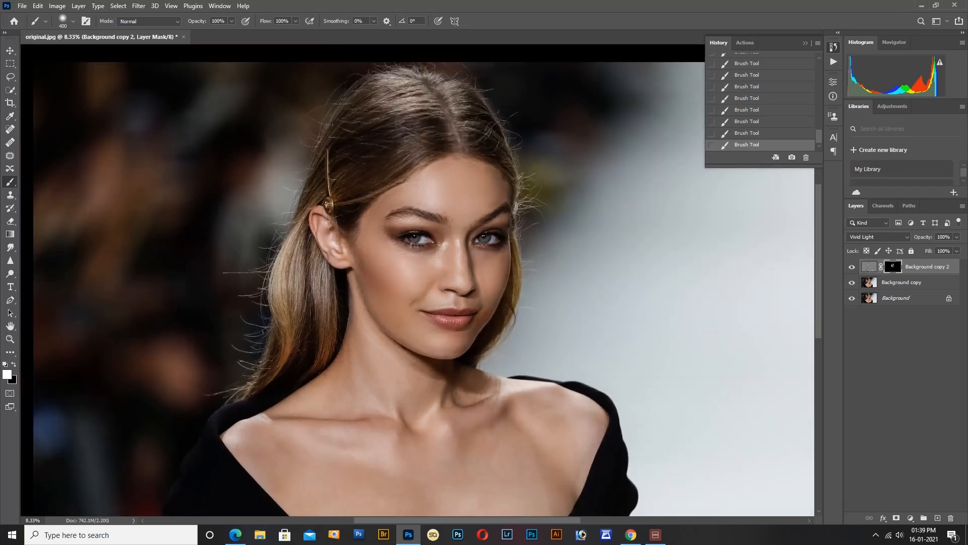
{"action": "key", "text": "ctrl+plus"}
{"action": "left_click_drag", "start_coordinate": [428, 318], "coordinate": [480, 219]}
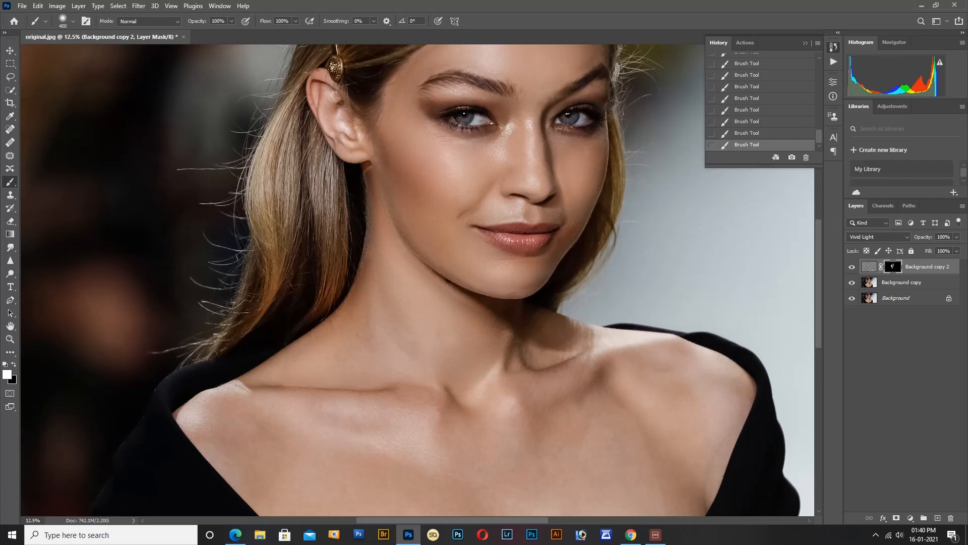
{"action": "scroll", "coordinate": [402, 360], "scroll_direction": "down", "scroll_amount": 2}
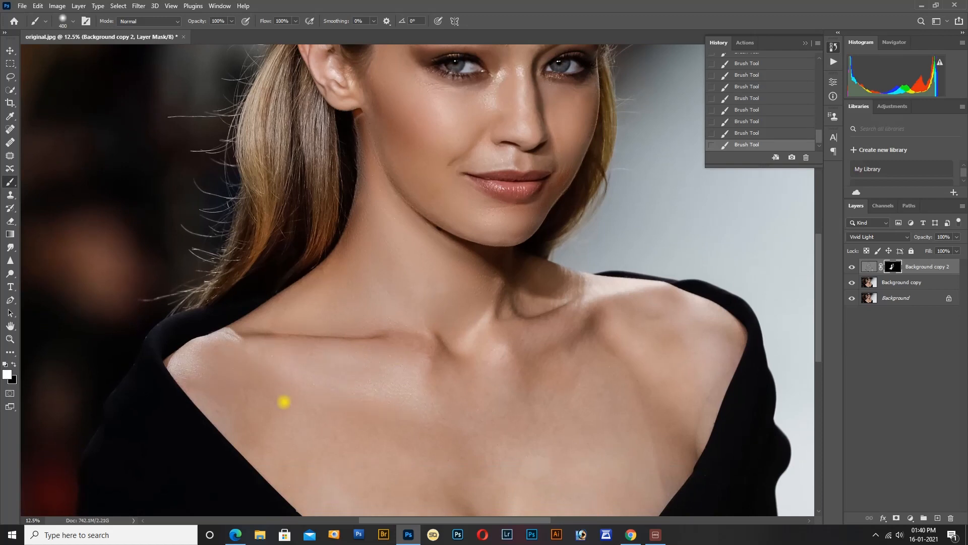
Step: Paint white on the mask over the collarbones and chest, and check the last stroke by undoing and redoing it
{"action": "scroll", "coordinate": [284, 401], "scroll_direction": "down", "scroll_amount": 3}
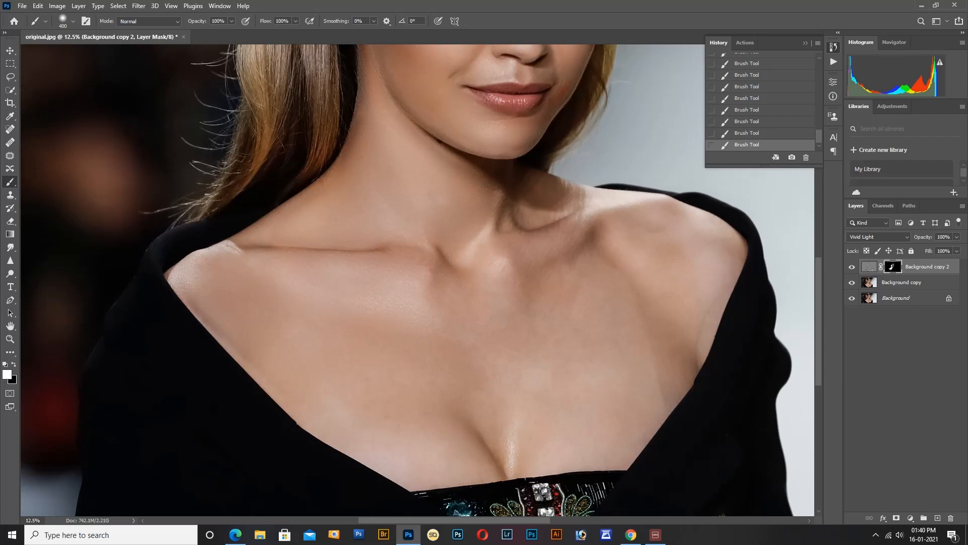
{"action": "scroll", "coordinate": [372, 363], "scroll_direction": "down", "scroll_amount": 3}
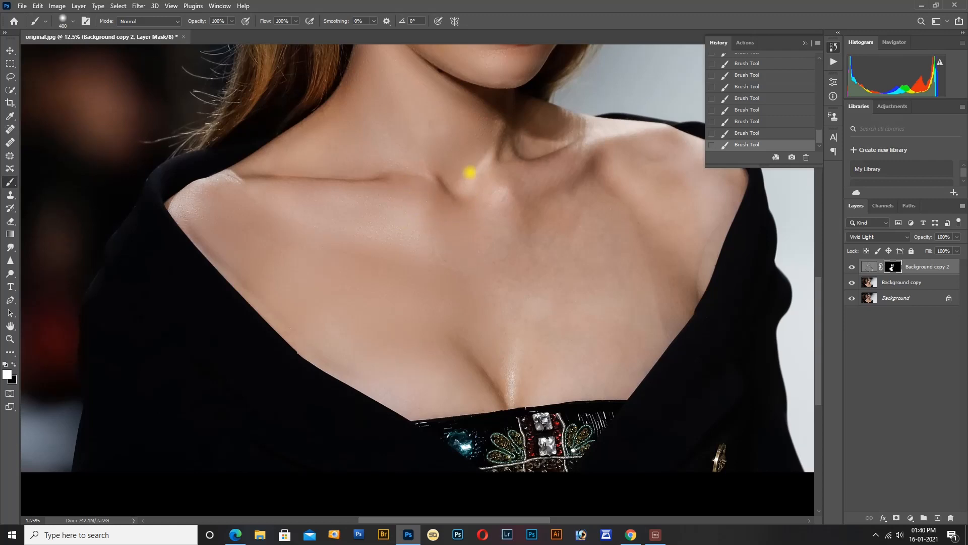
{"action": "left_click_drag", "start_coordinate": [484, 157], "coordinate": [458, 232]}
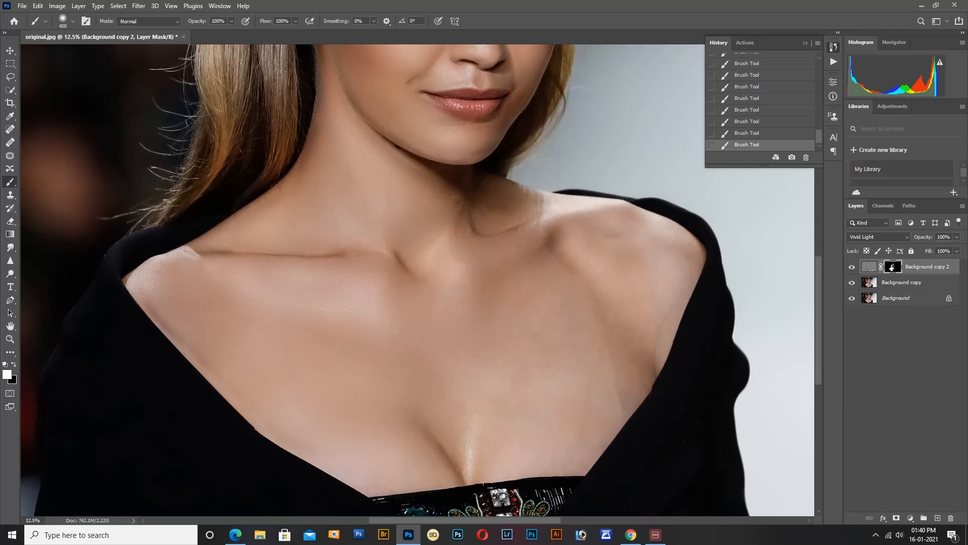
{"action": "scroll", "coordinate": [499, 341], "scroll_direction": "down", "scroll_amount": 2}
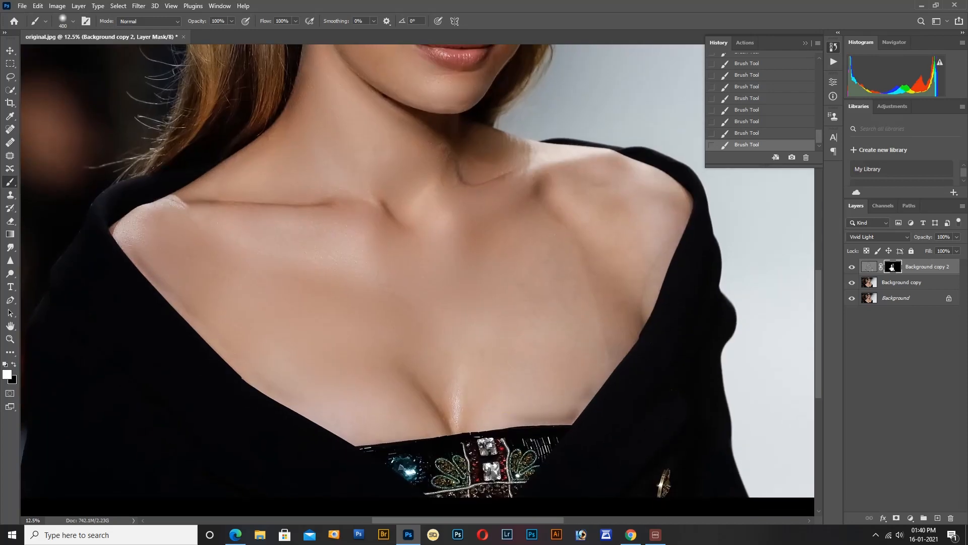
{"action": "key", "text": "ctrl+z"}
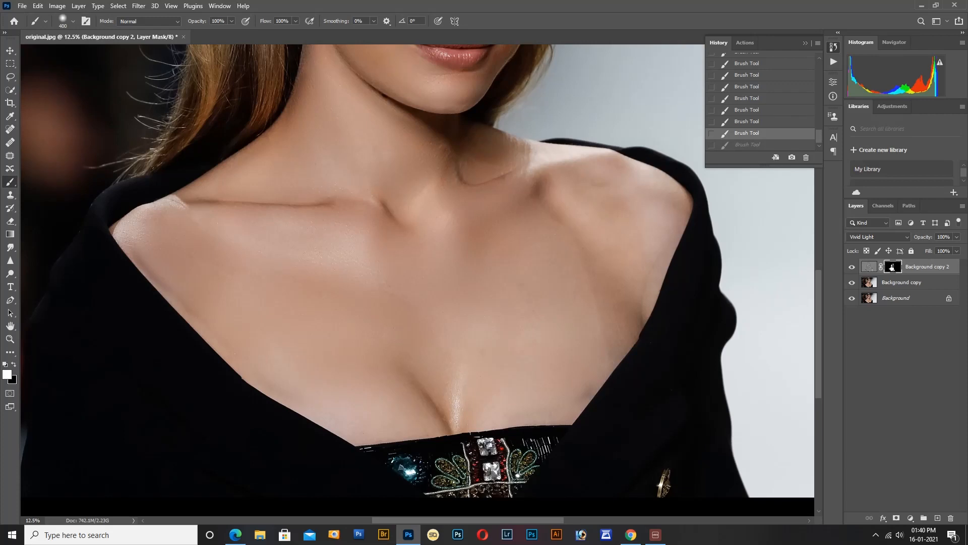
{"action": "key", "text": "ctrl+shift+z"}
Step: Smooth the shoulder on the light background side by painting white on the mask
{"action": "left_click_drag", "start_coordinate": [603, 278], "coordinate": [538, 327]}
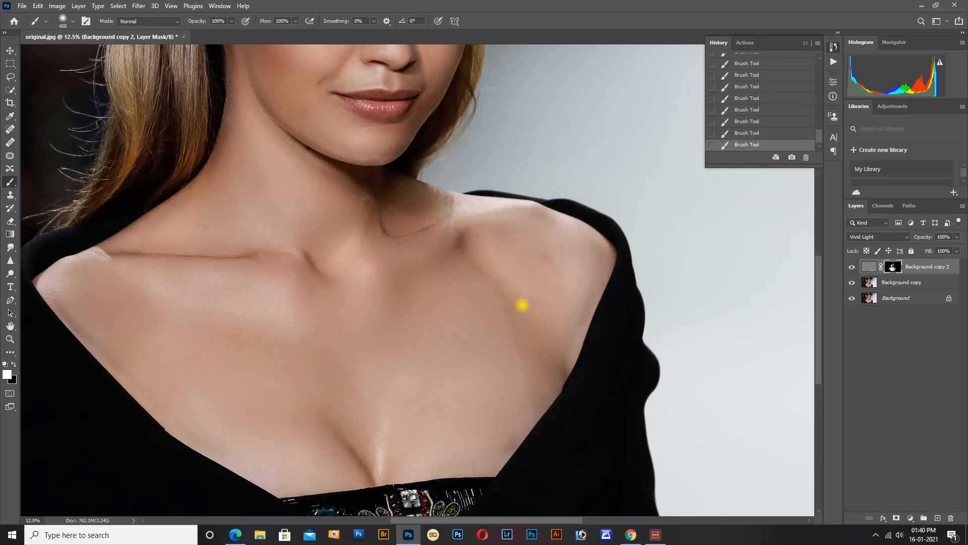
{"action": "left_click_drag", "start_coordinate": [514, 268], "coordinate": [562, 384]}
{"action": "key", "text": "ctrl+minus"}
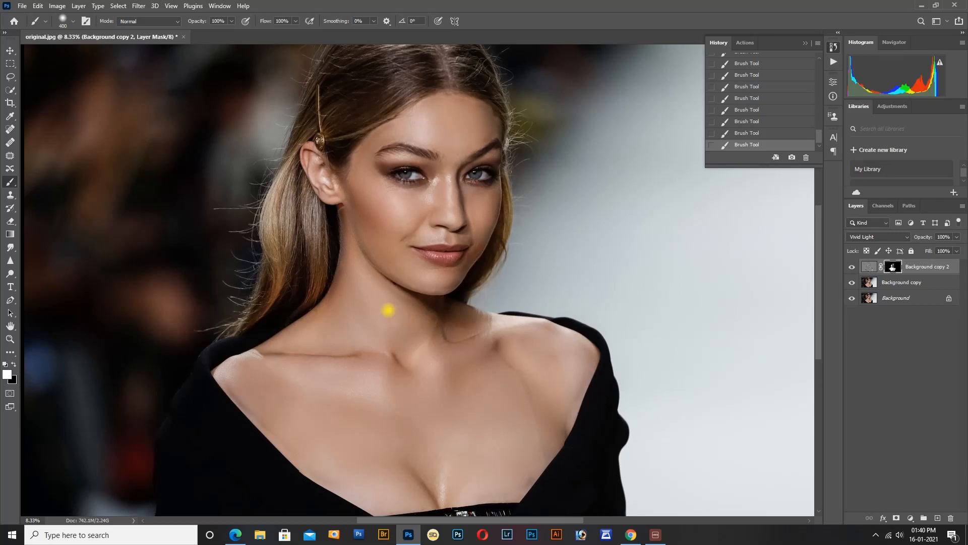
{"action": "key", "text": "ctrl+minus"}
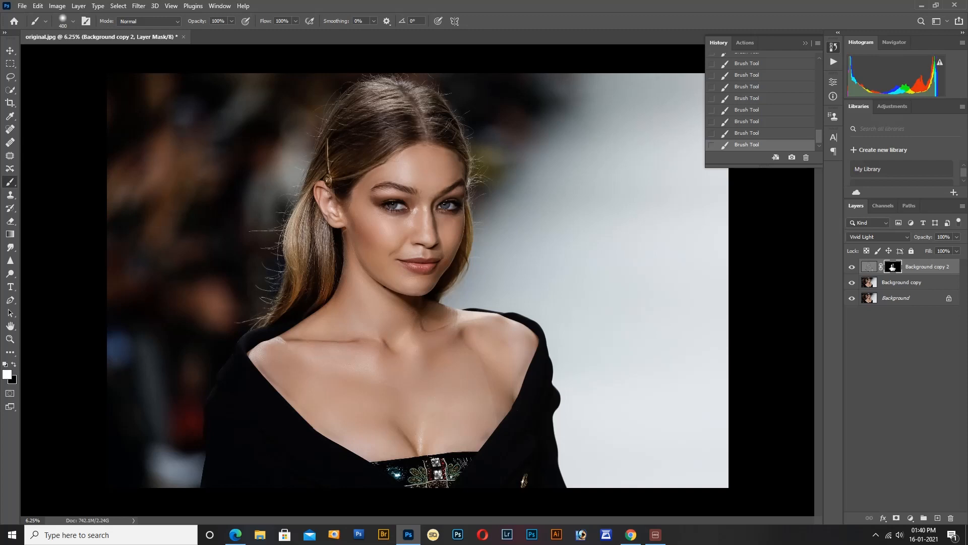
Step: Switch the foreground colour to black and reduce the brush size to 200 for mask corrections around the eyes
{"action": "key", "text": "ctrl+plus"}
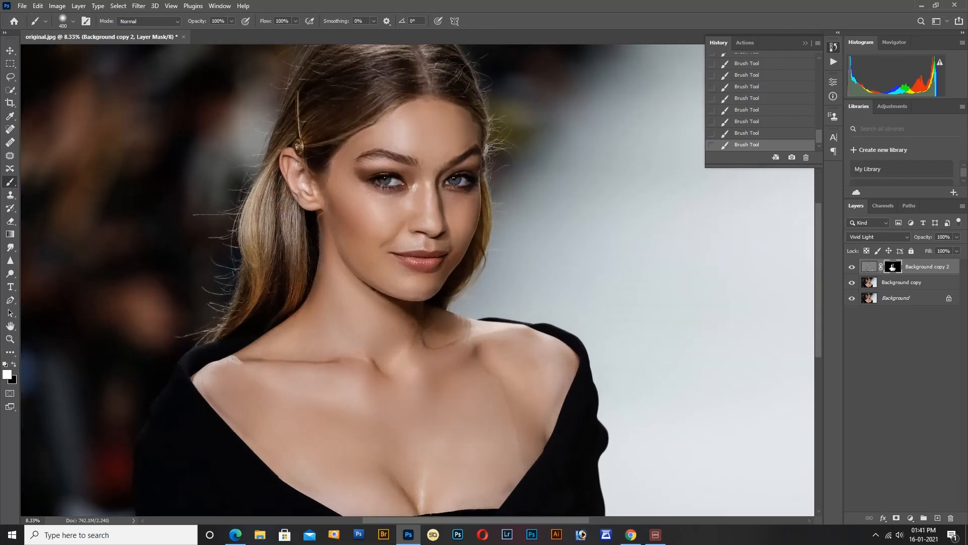
{"action": "left_click", "coordinate": [14, 363]}
{"action": "left_click_drag", "start_coordinate": [428, 222], "coordinate": [476, 362]}
{"action": "key", "text": "ctrl+plus"}
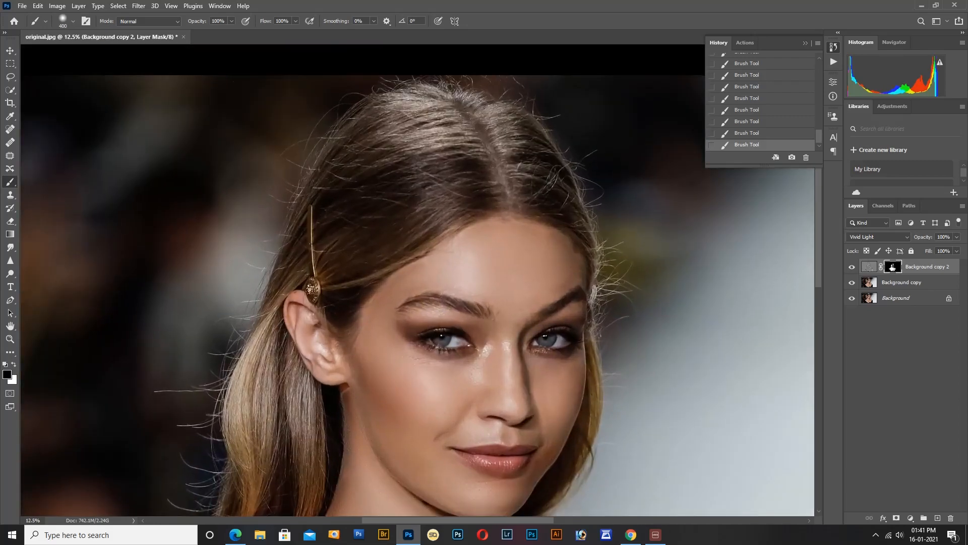
{"action": "key", "text": "ctrl+plus"}
{"action": "key", "text": "bracketleft"}
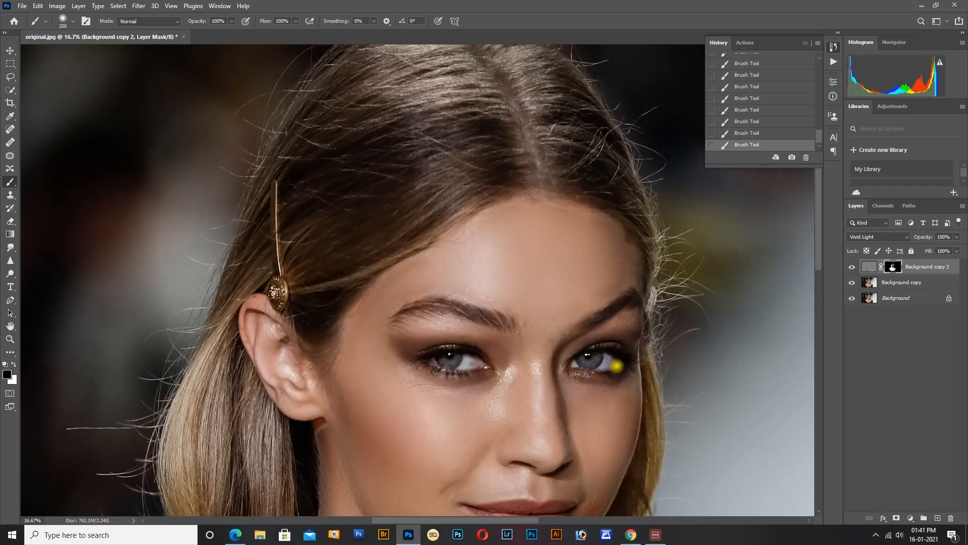
{"action": "left_click_drag", "start_coordinate": [615, 385], "coordinate": [600, 237]}
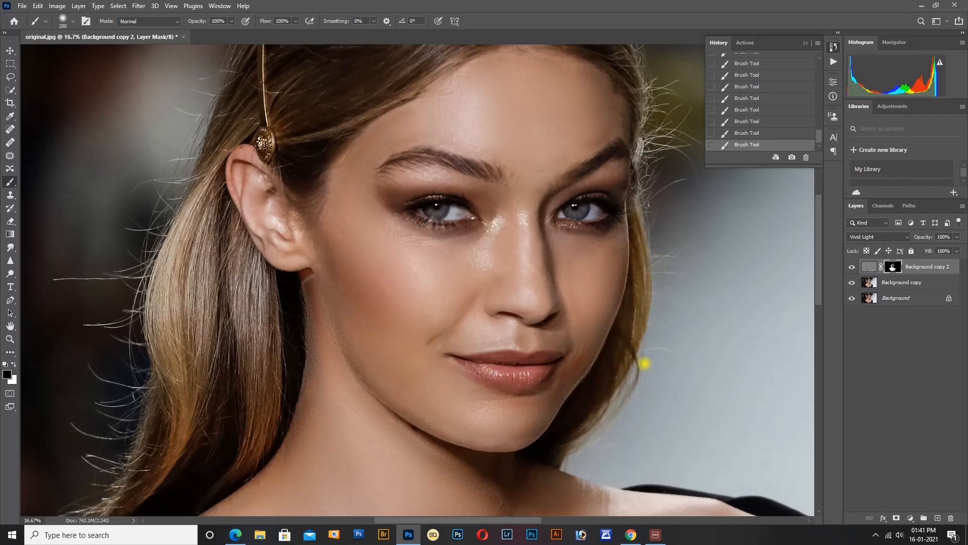
{"action": "left_click_drag", "start_coordinate": [554, 390], "coordinate": [539, 288]}
Step: Compare the whole portrait before and after retouching by hiding and reshowing the Background copy 2 and Background copy layers
{"action": "key", "text": "ctrl+minus"}
{"action": "key", "text": "ctrl+minus"}
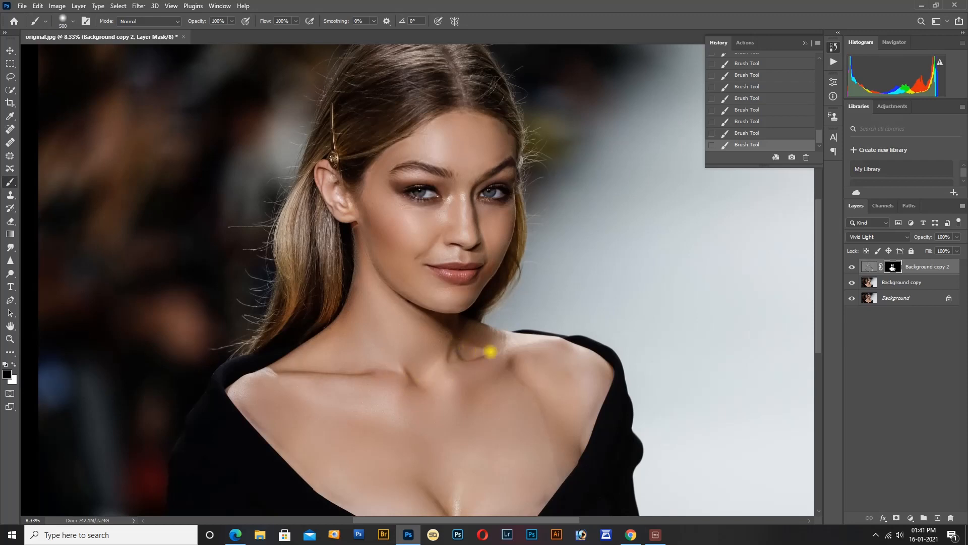
{"action": "scroll", "coordinate": [460, 389], "scroll_direction": "down", "scroll_amount": 3}
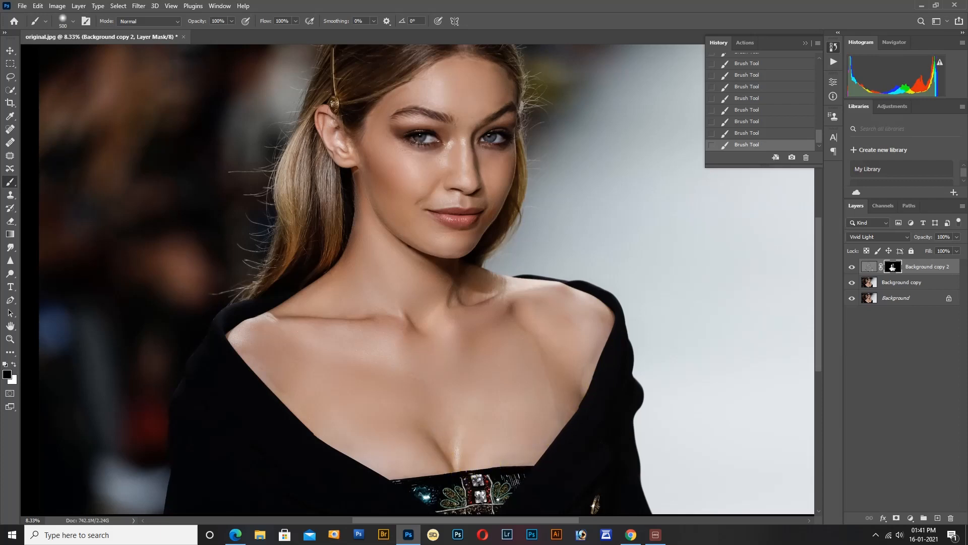
{"action": "scroll", "coordinate": [468, 255], "scroll_direction": "up", "scroll_amount": 3}
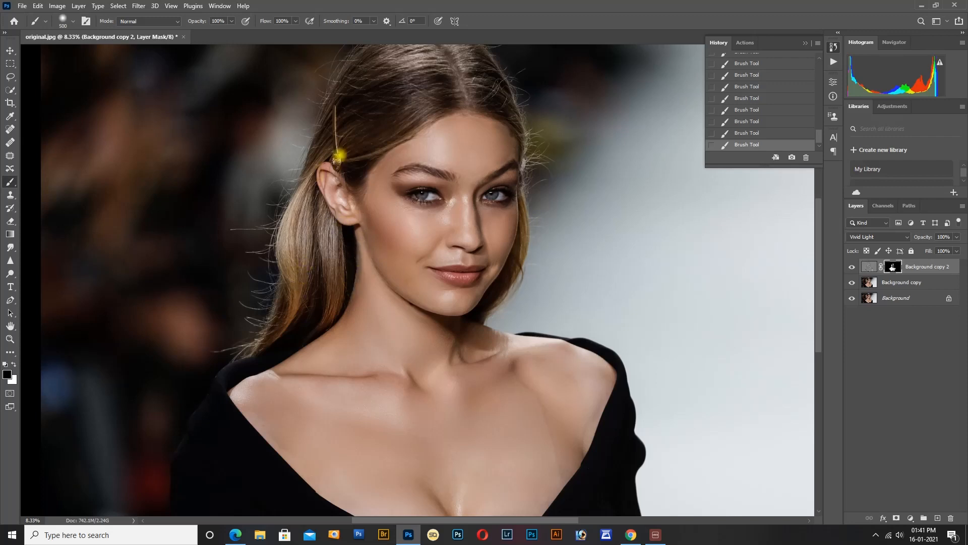
{"action": "left_click_drag", "start_coordinate": [405, 146], "coordinate": [383, 228]}
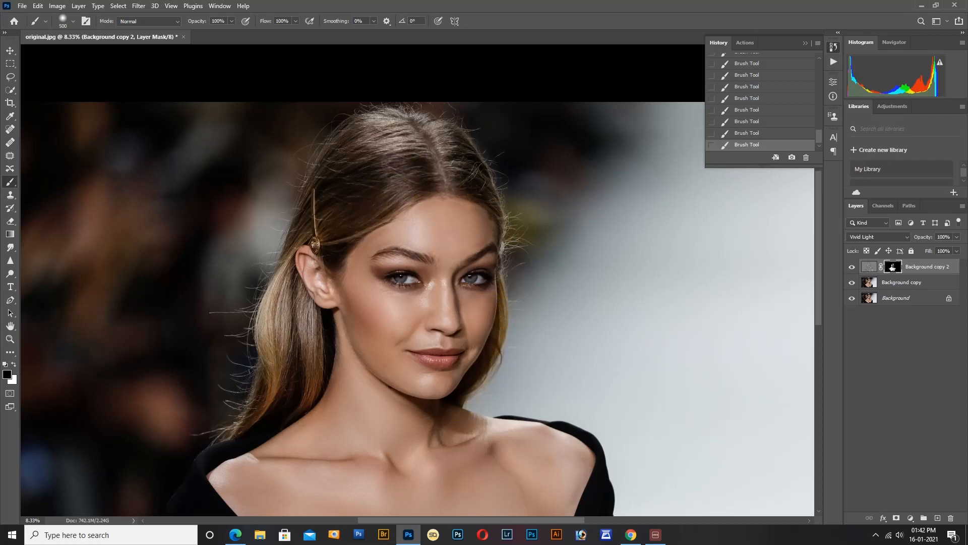
{"action": "left_click_drag", "start_coordinate": [497, 433], "coordinate": [495, 236]}
{"action": "key", "text": "ctrl+minus"}
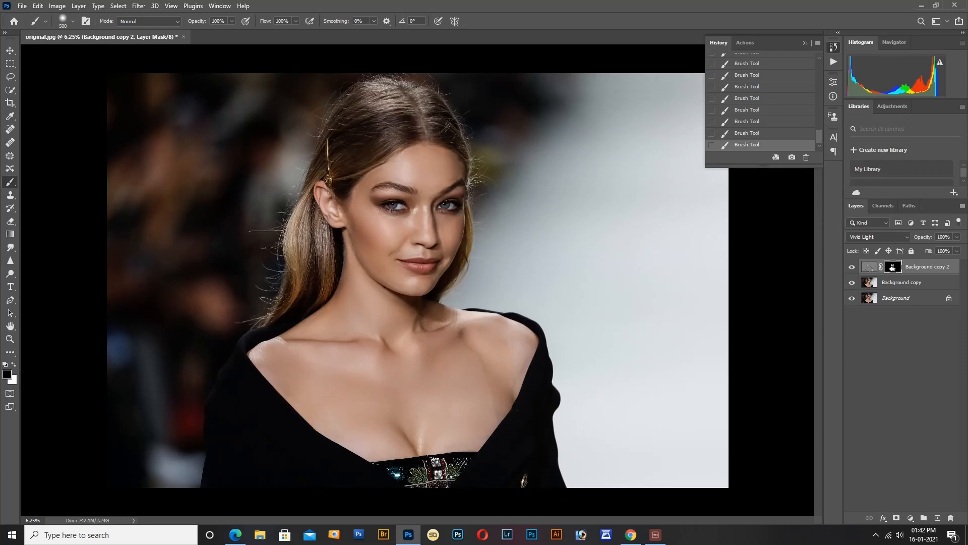
{"action": "left_click", "coordinate": [852, 267]}
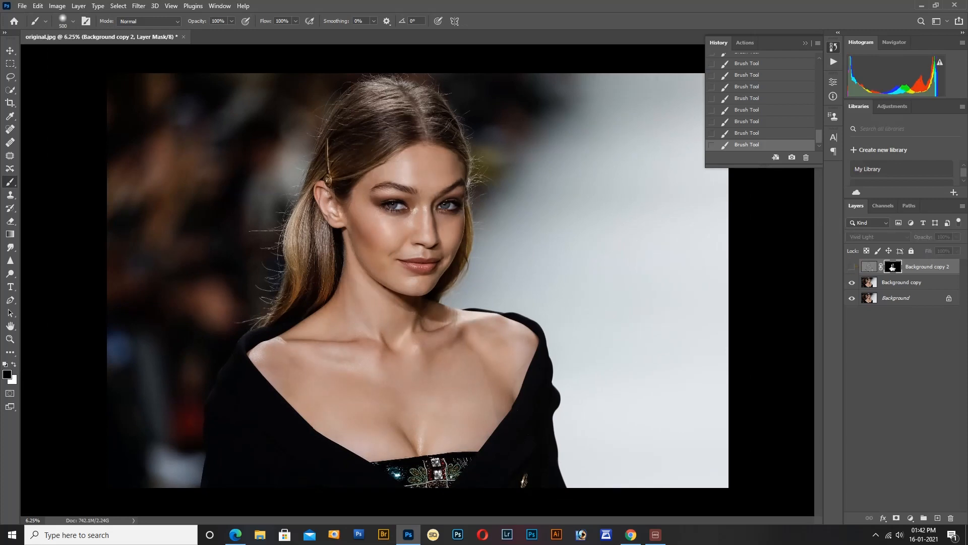
{"action": "left_click", "coordinate": [852, 282]}
{"action": "left_click", "coordinate": [852, 282]}
{"action": "left_click", "coordinate": [852, 267]}
Step: Examine the smoothed skin on the neck, chest and face up close
{"action": "key", "text": "ctrl+plus"}
{"action": "key", "text": "ctrl+plus"}
{"action": "key", "text": "ctrl+plus"}
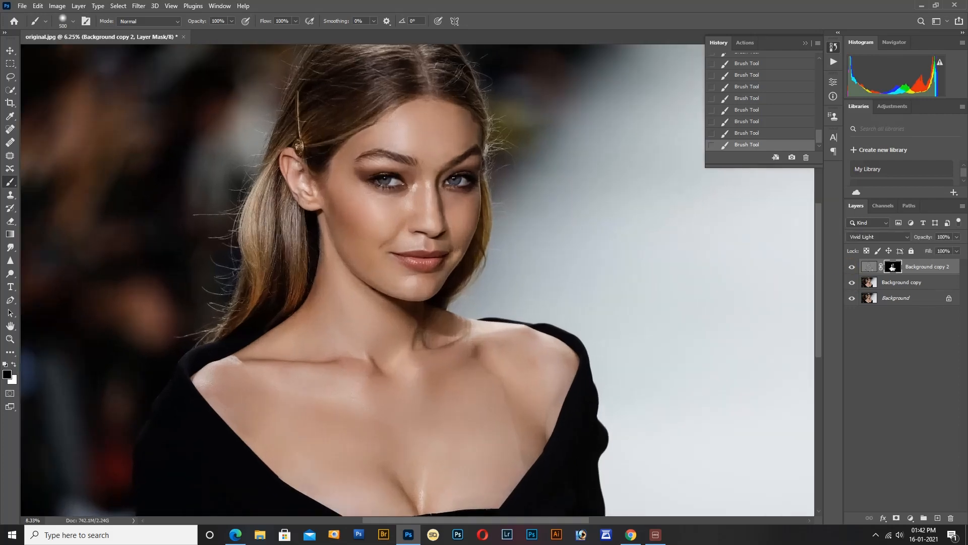
{"action": "left_click_drag", "start_coordinate": [432, 263], "coordinate": [471, 177]}
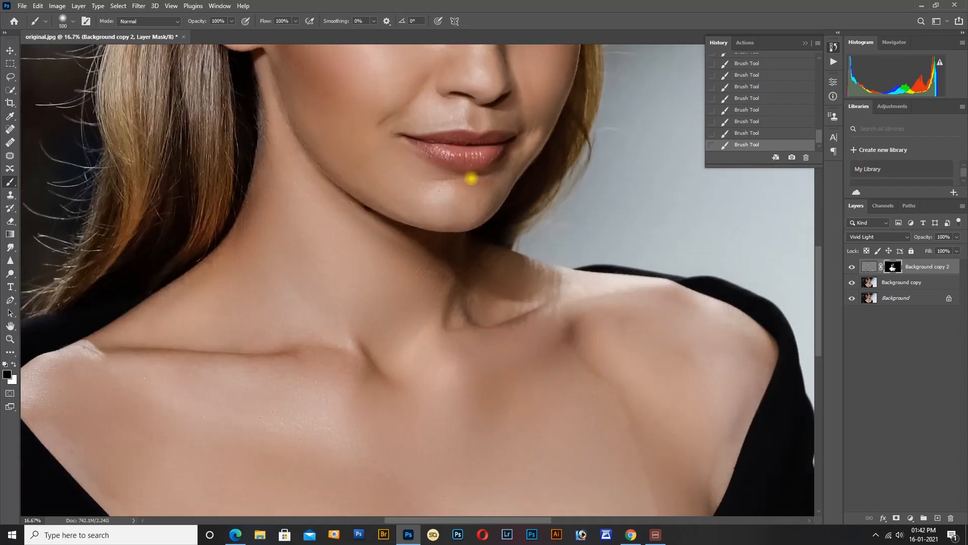
{"action": "mouse_move", "coordinate": [422, 246]}
{"action": "left_mouse_down"}
{"action": "mouse_move", "coordinate": [425, 198]}
{"action": "mouse_move", "coordinate": [446, 367]}
{"action": "left_mouse_up"}
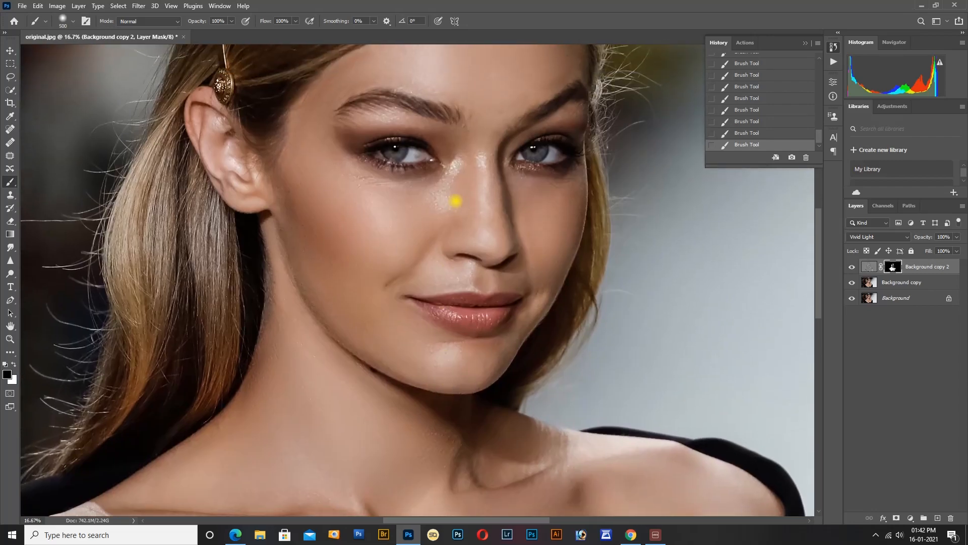
{"action": "left_click_drag", "start_coordinate": [456, 203], "coordinate": [413, 305]}
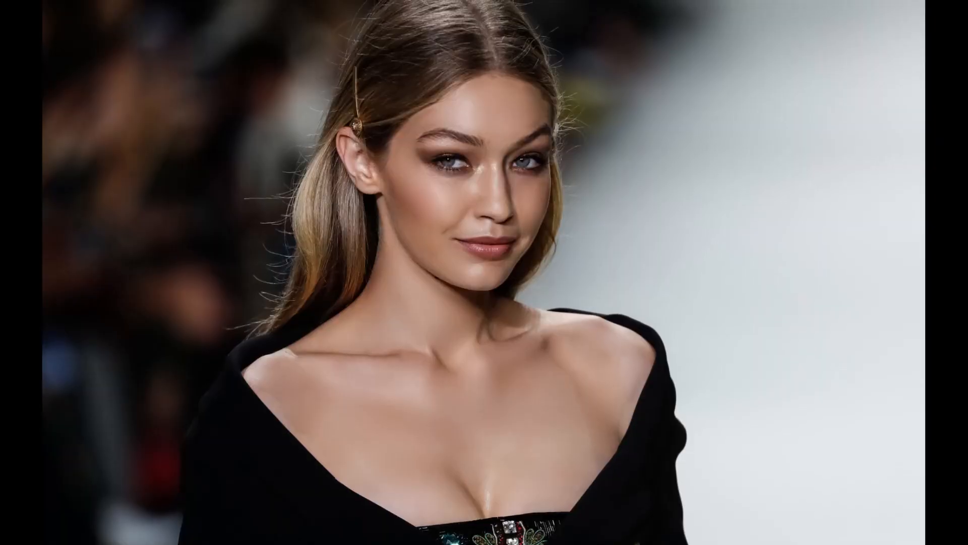